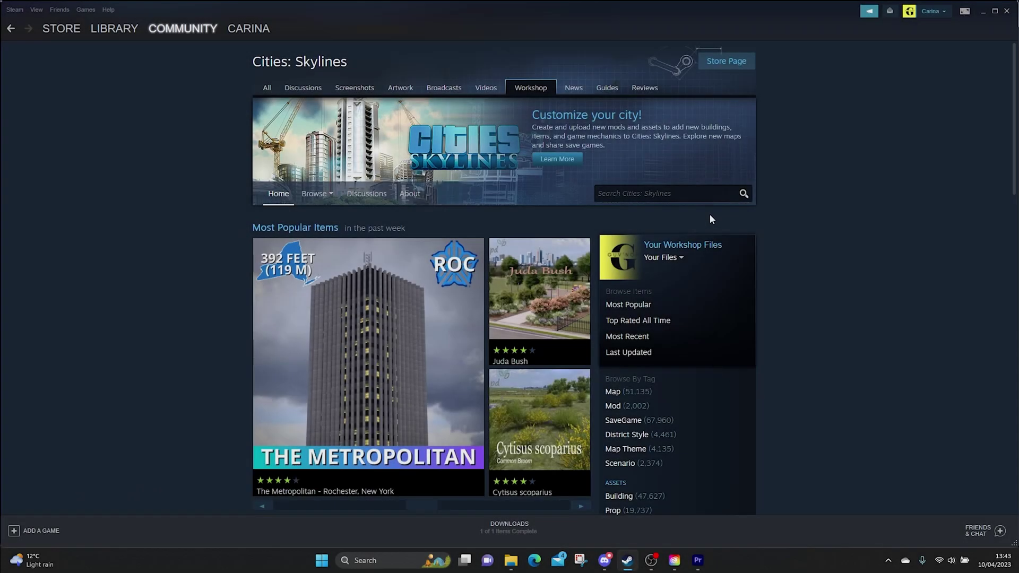
# Scroll down the Cities: Skylines Workshop home page to its most popular items.
pyautogui.scroll(-1, 714, 213)
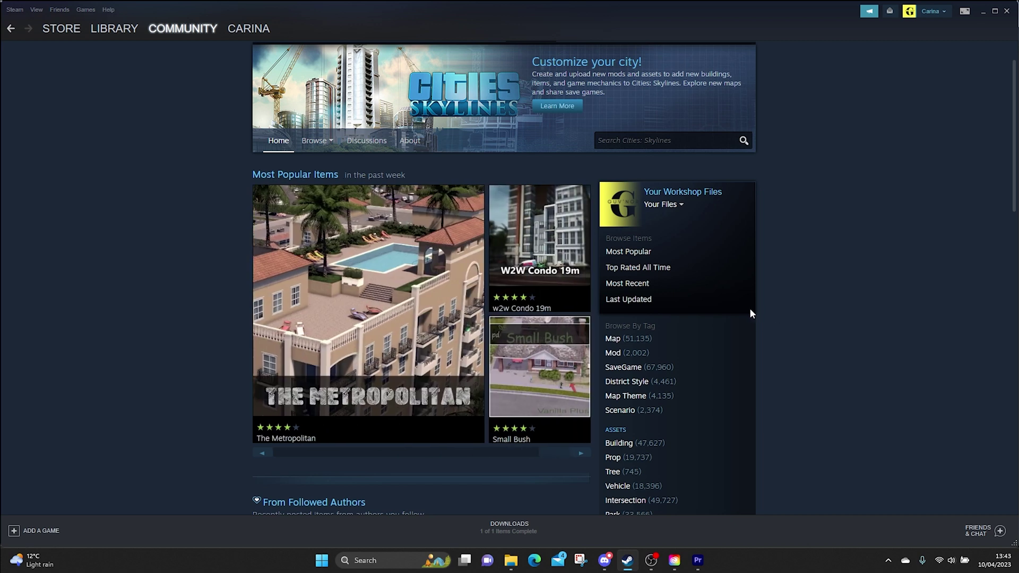
# Browse your subscribed Cities: Skylines items, then list your seven published Workshop maps.
pyautogui.click(672, 202)
pyautogui.click(671, 249)
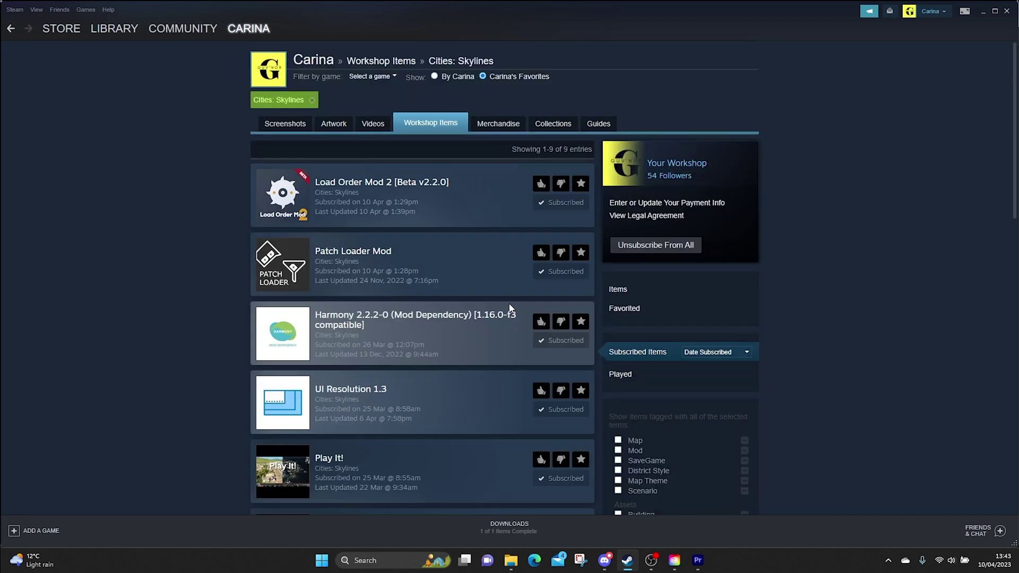
pyautogui.scroll(-5, 438, 257)
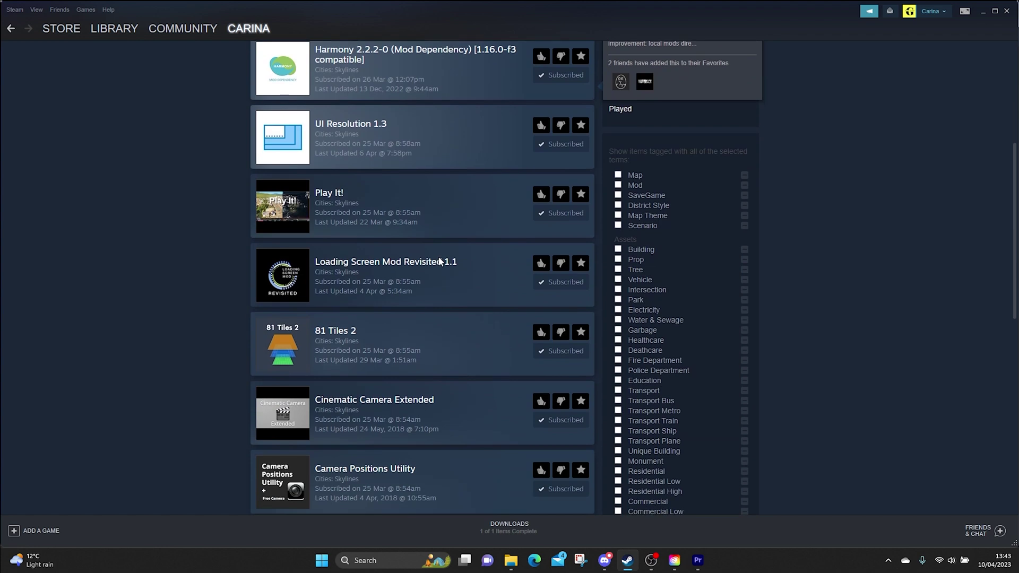
pyautogui.scroll(4, 438, 262)
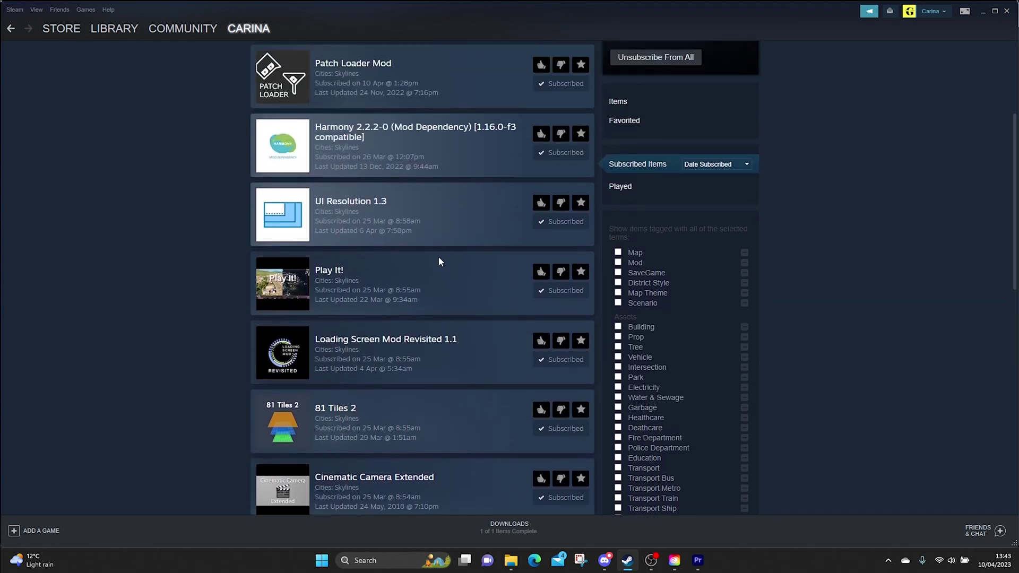
pyautogui.scroll(2, 439, 257)
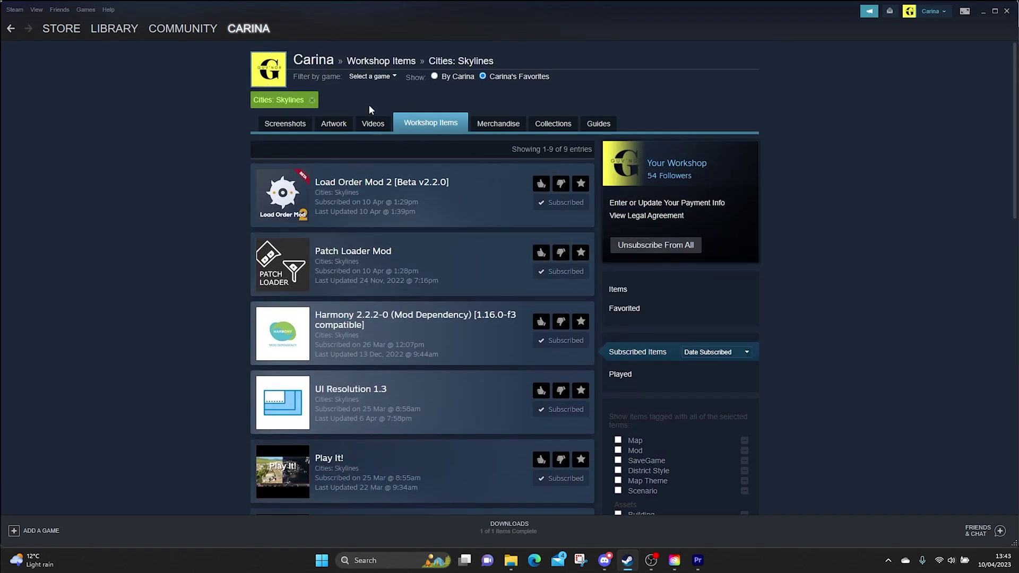
pyautogui.click(372, 65)
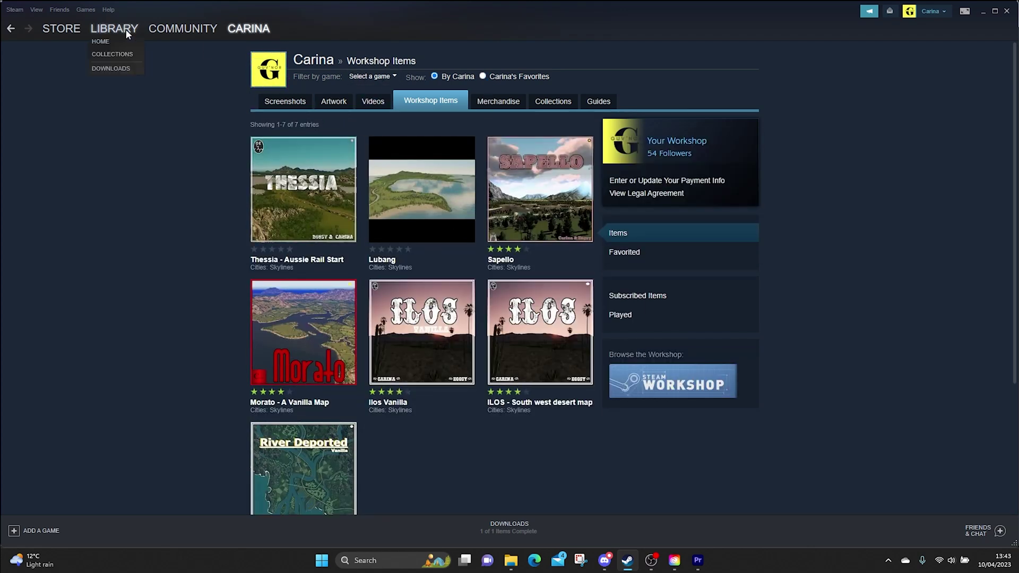
pyautogui.click(10, 29)
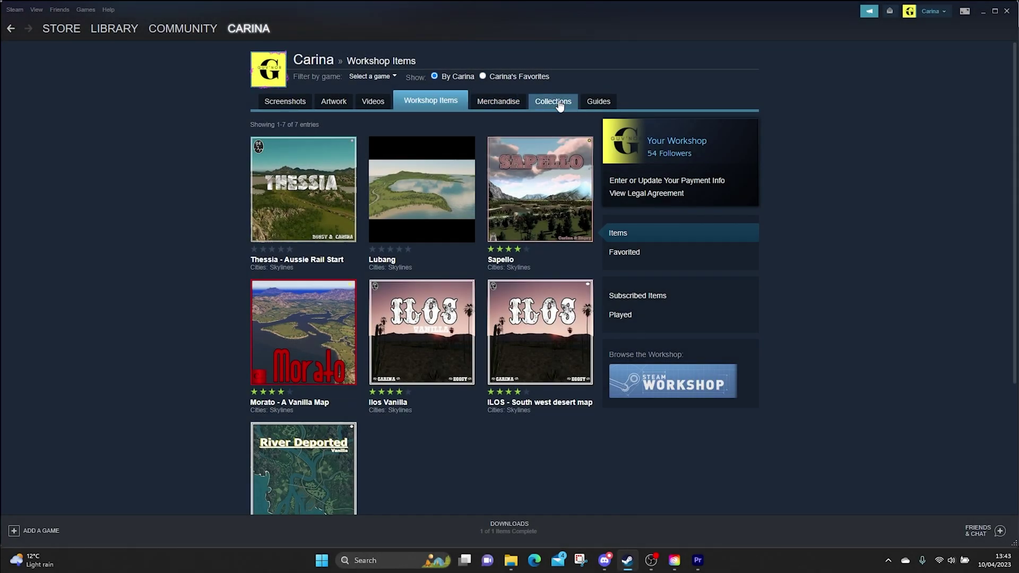
# Show and scroll through your Workshop collections.
pyautogui.click(553, 101)
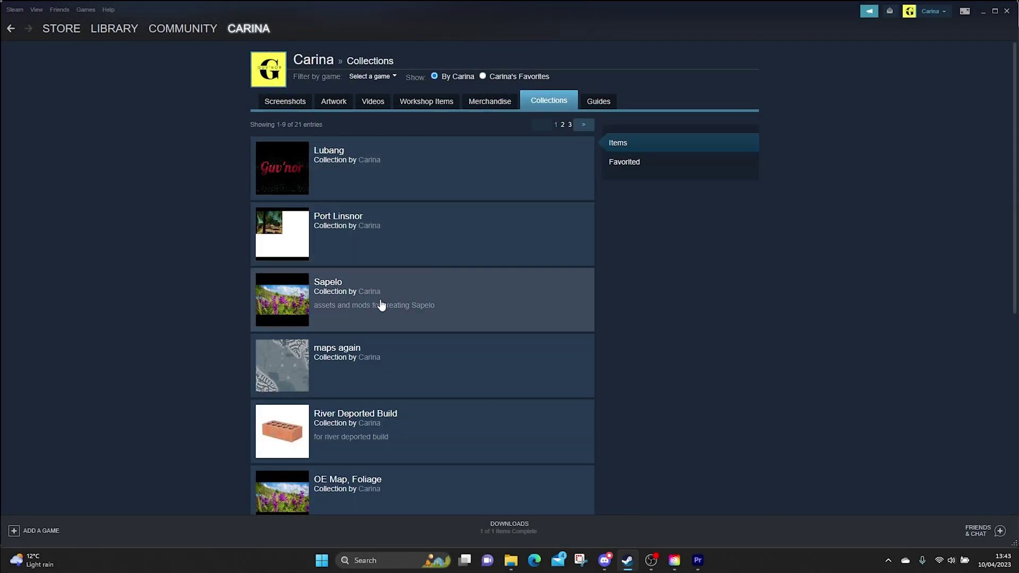
pyautogui.scroll(-5, 381, 305)
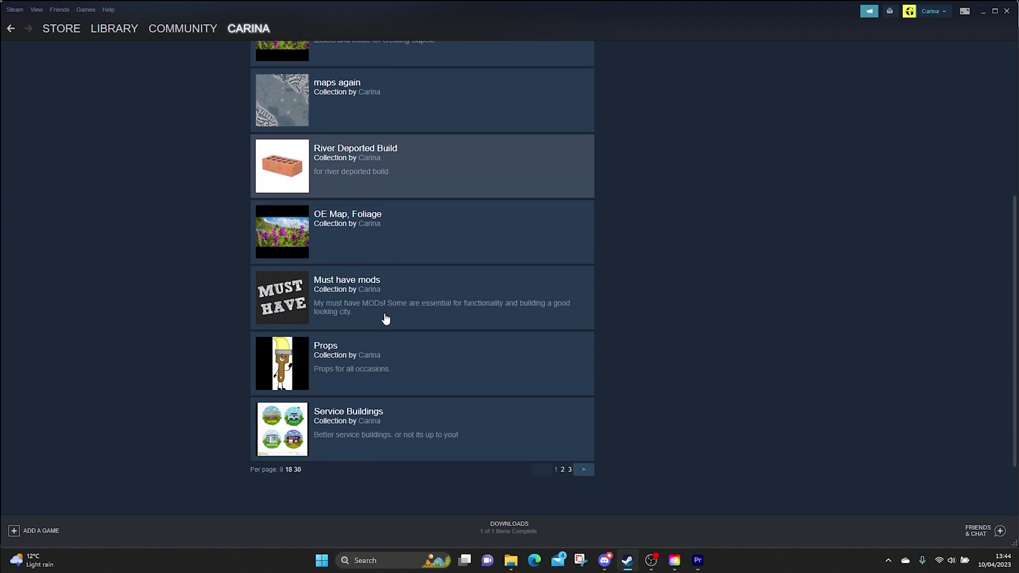
pyautogui.scroll(-1, 387, 318)
pyautogui.scroll(4, 387, 313)
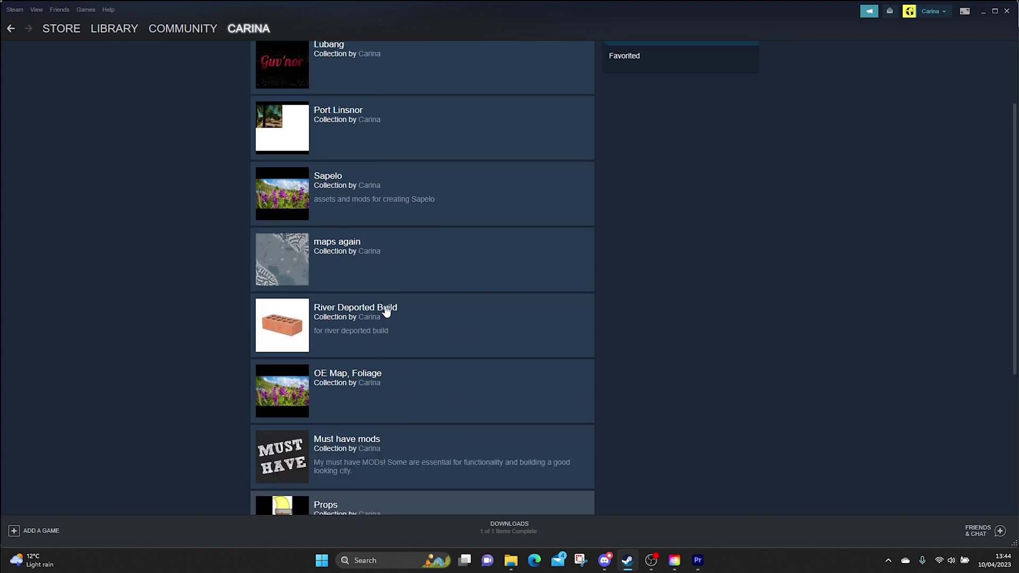
pyautogui.scroll(2, 387, 312)
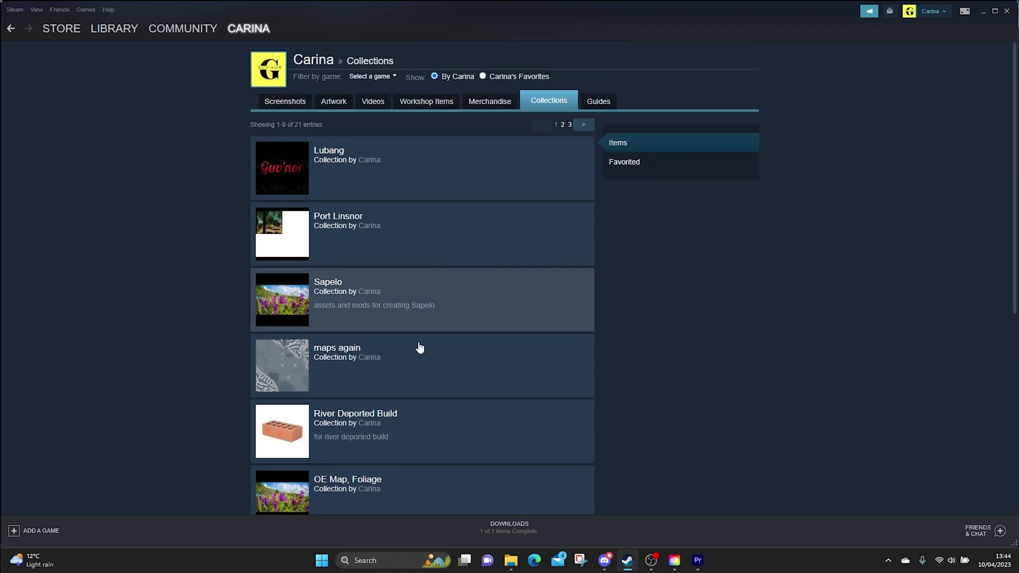
# Open the River Deported Build collection and scroll through its 173 items.
pyautogui.click(443, 421)
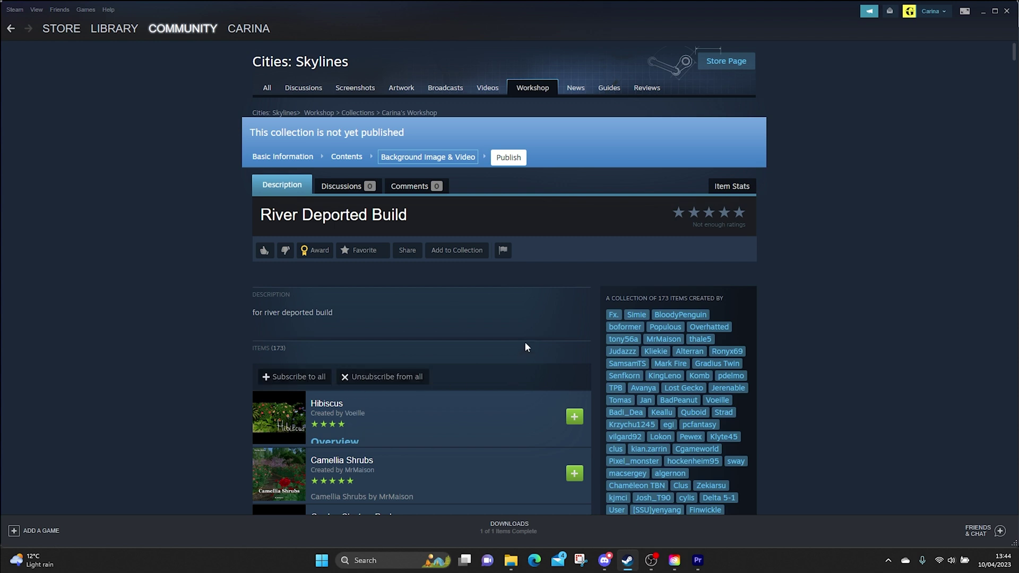
pyautogui.scroll(-7, 525, 343)
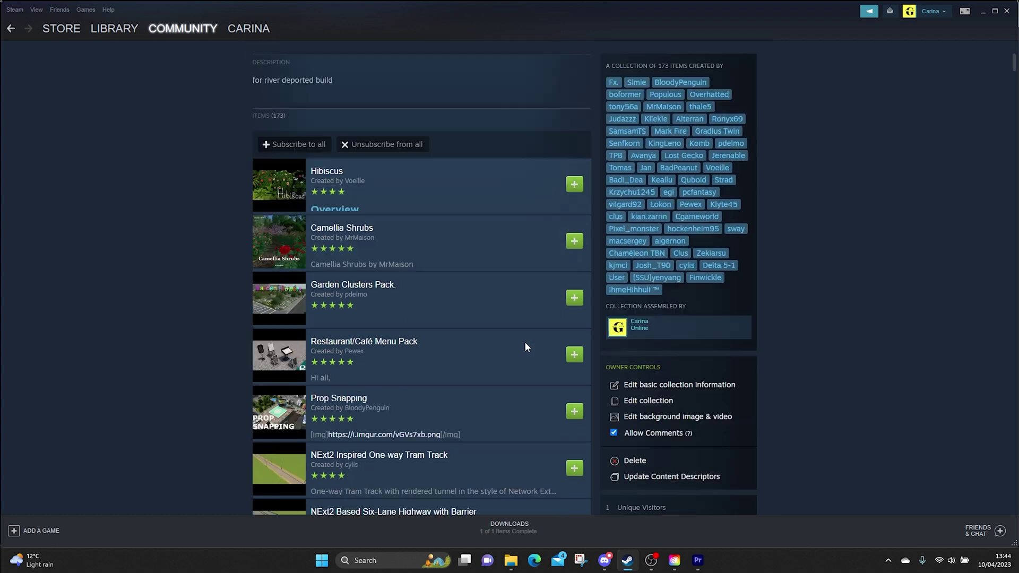
pyautogui.scroll(-7, 526, 345)
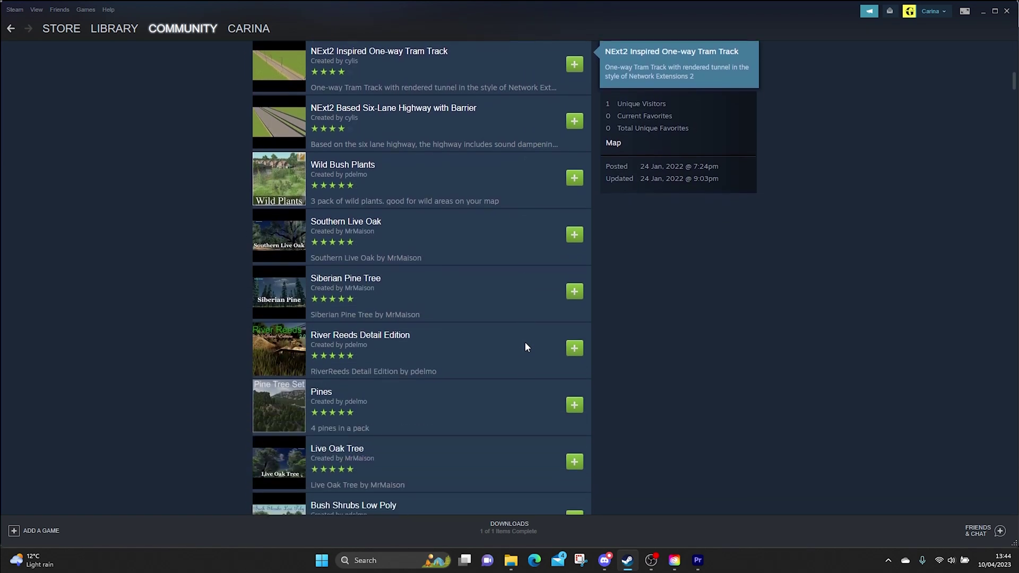
pyautogui.scroll(-6, 525, 344)
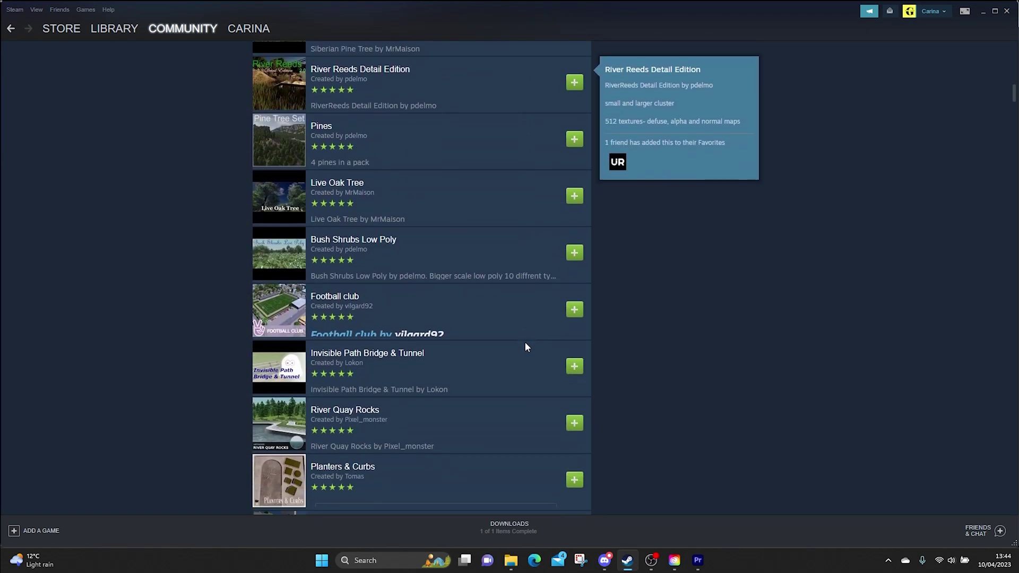
pyautogui.scroll(17, 380, 205)
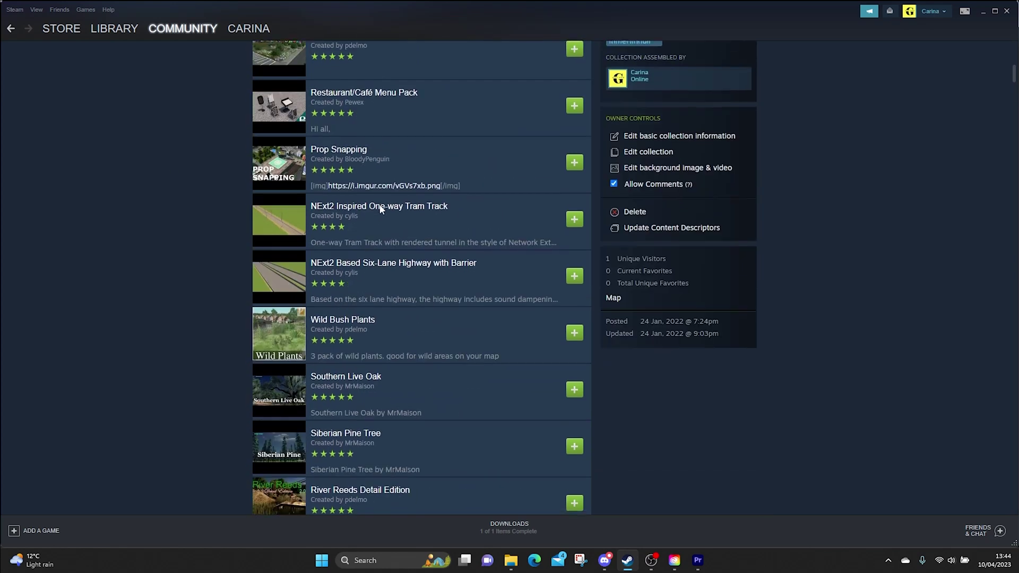
pyautogui.scroll(3, 380, 205)
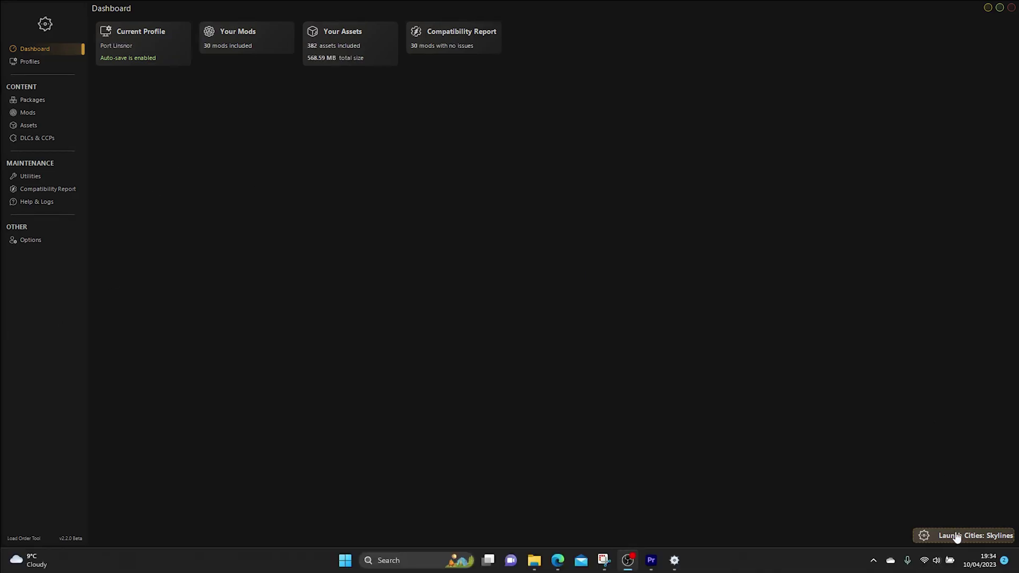
# Launch Cities: Skylines from the Load Order Tool dashboard using the Port Linsnor profile.
pyautogui.click(957, 537)
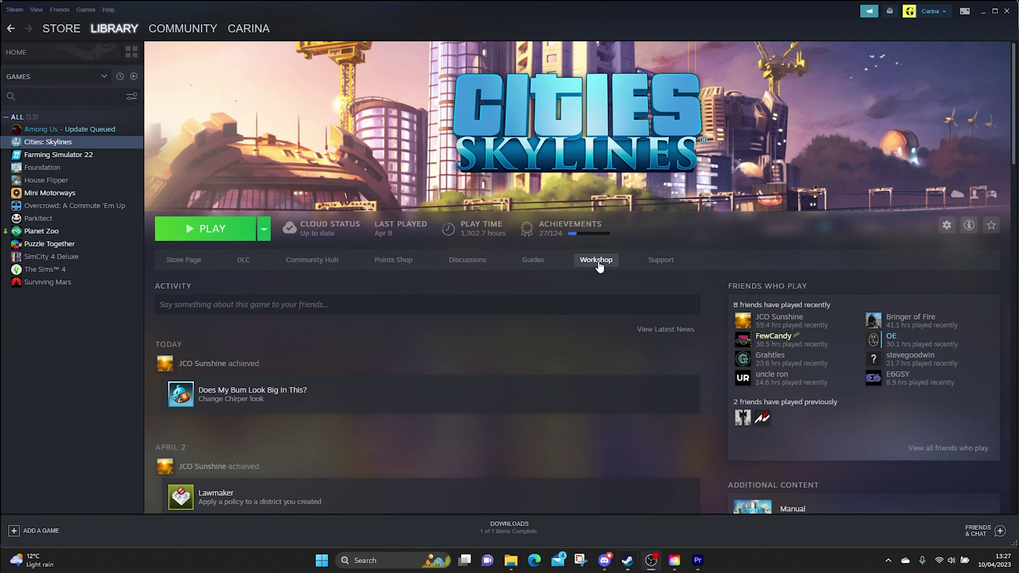
# Search the Cities: Skylines Workshop for 'lom2' and open the Load Order Mod 2 page.
pyautogui.click(596, 259)
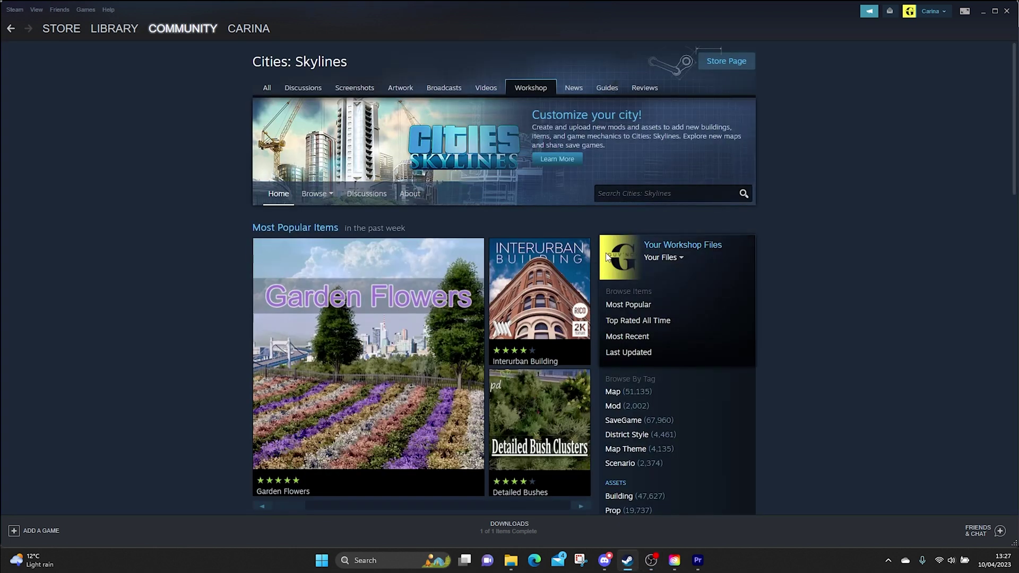
pyautogui.click(659, 191)
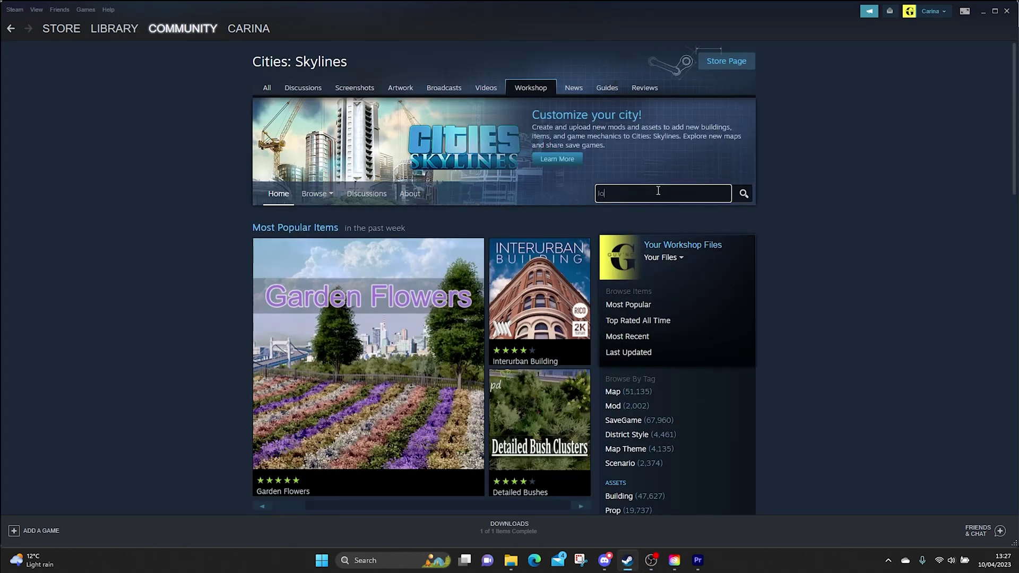
pyautogui.write('lom2')
pyautogui.press('Return')
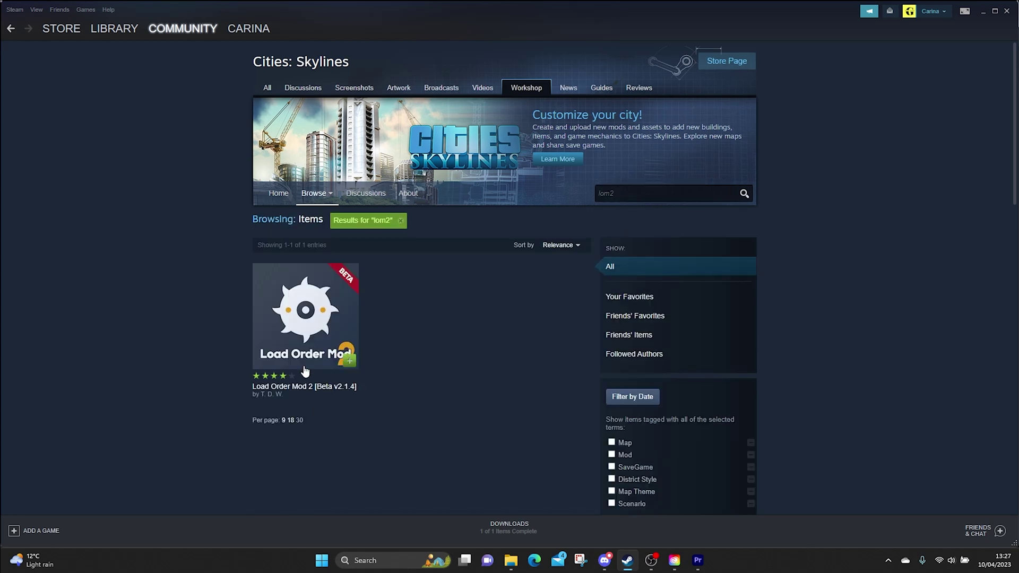
pyautogui.click(329, 340)
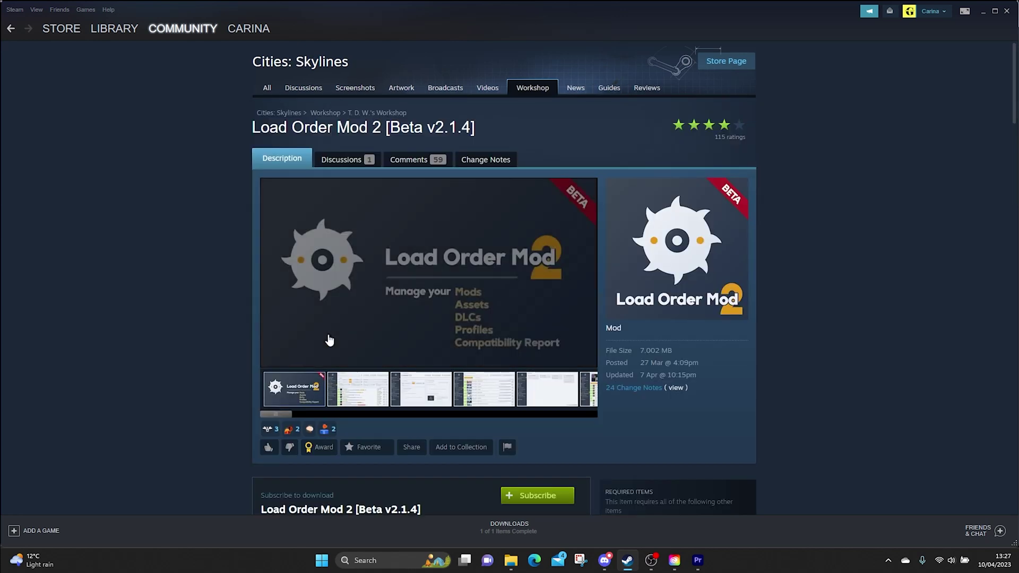
pyautogui.scroll(-3, 505, 364)
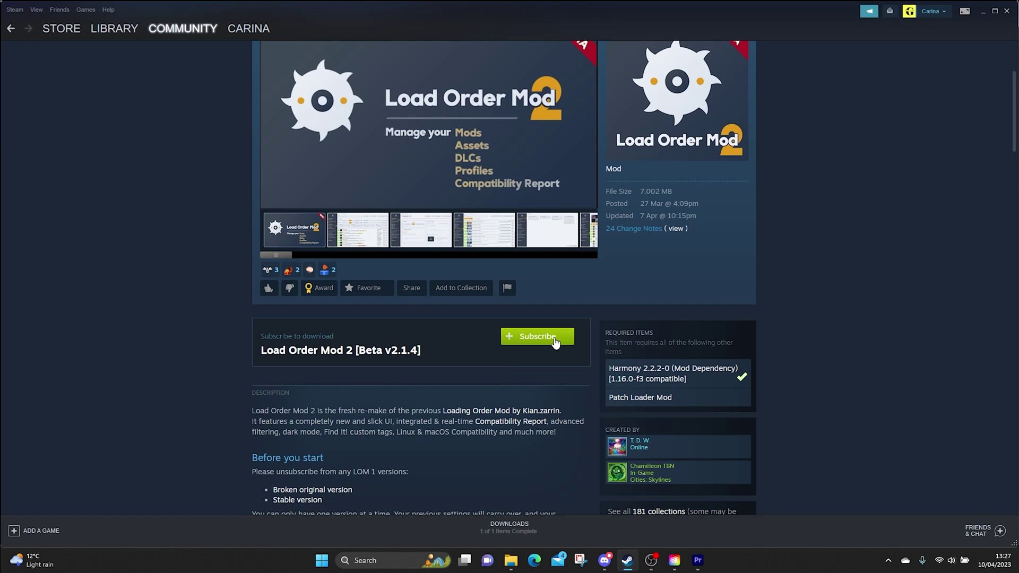
# Subscribe to the required Patch Loader Mod from its popup, then close the popup.
pyautogui.click(649, 398)
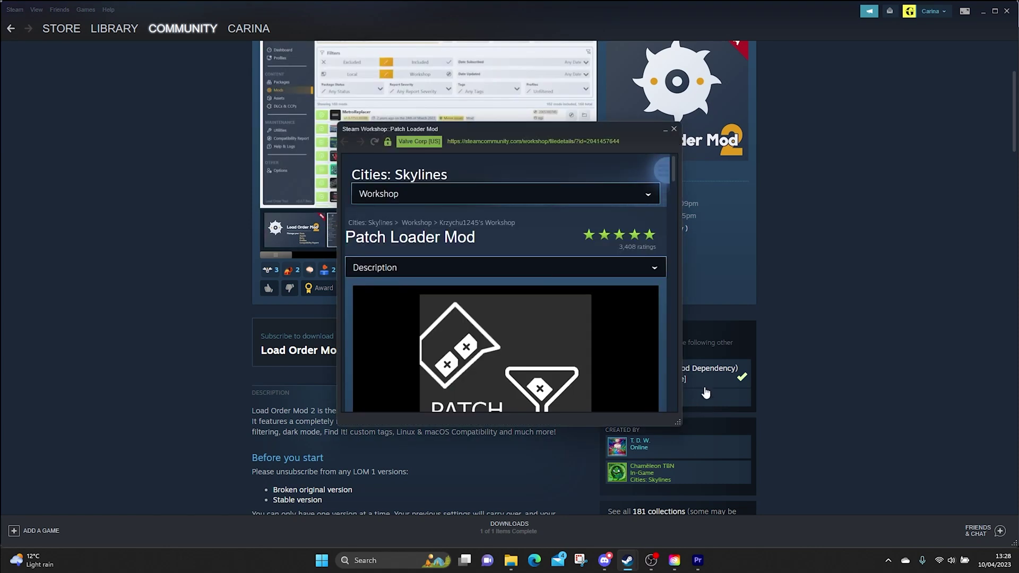
pyautogui.scroll(-4, 578, 215)
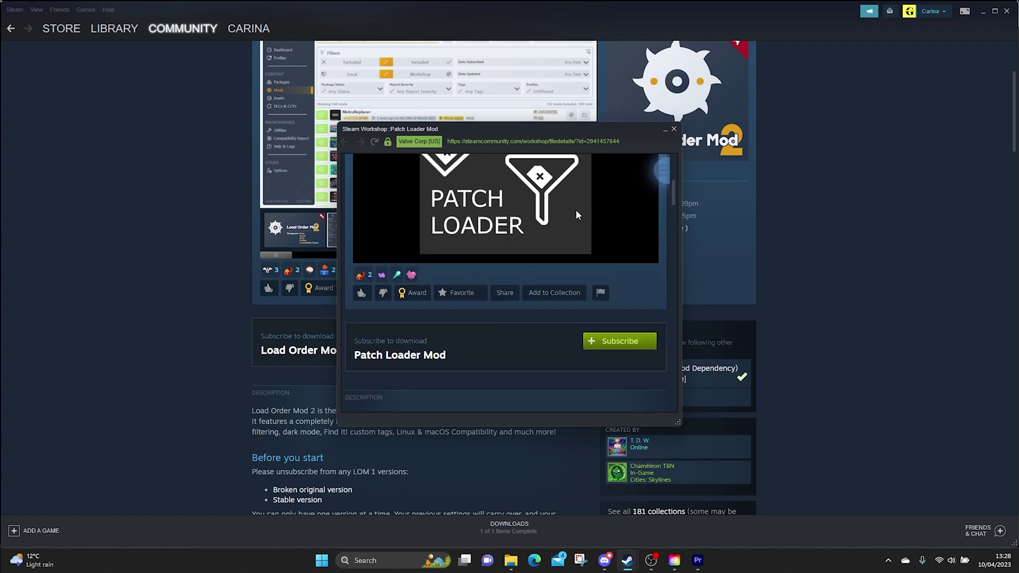
pyautogui.click(613, 346)
pyautogui.scroll(-5, 612, 340)
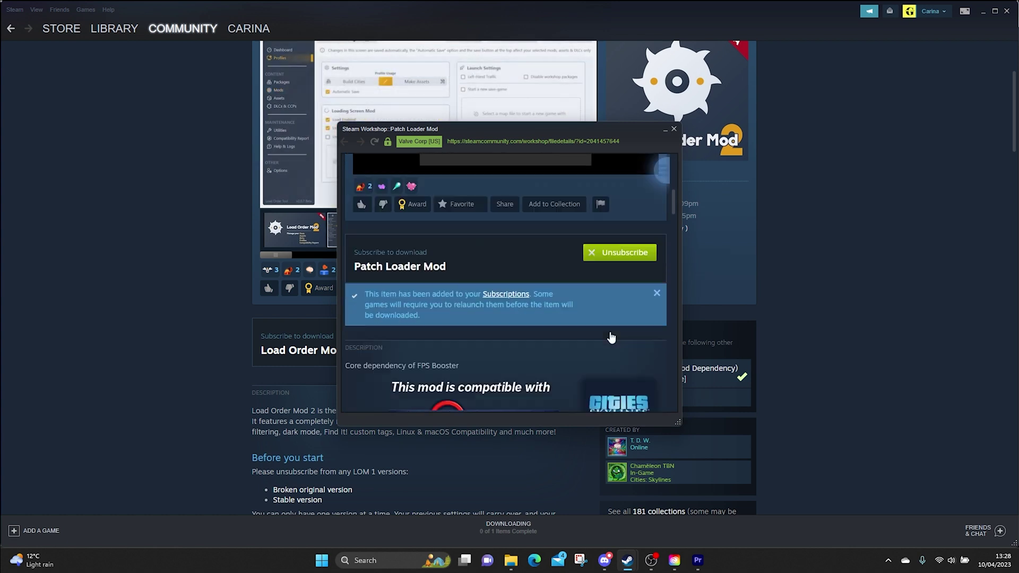
pyautogui.scroll(-4, 611, 332)
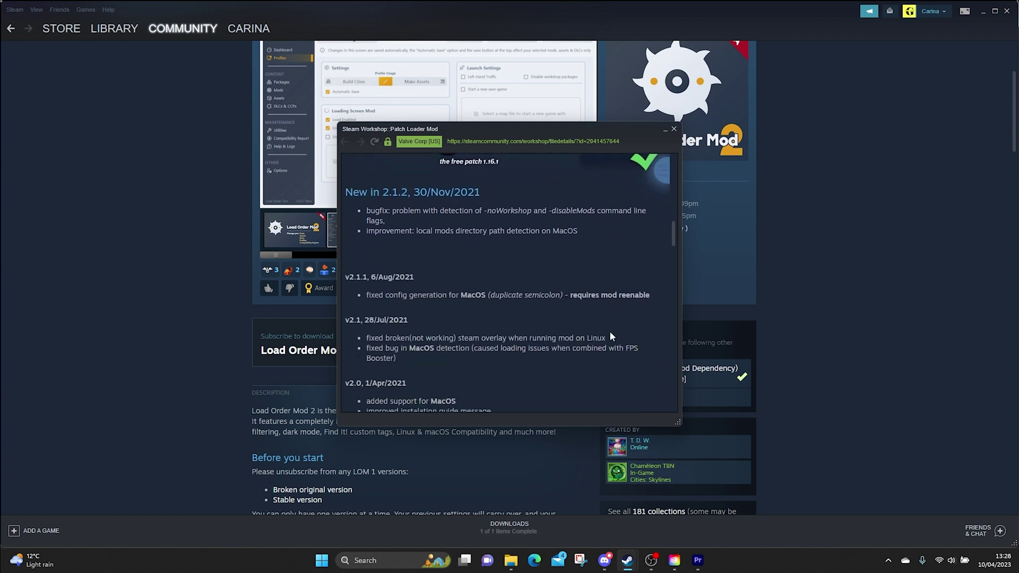
pyautogui.scroll(-4, 611, 337)
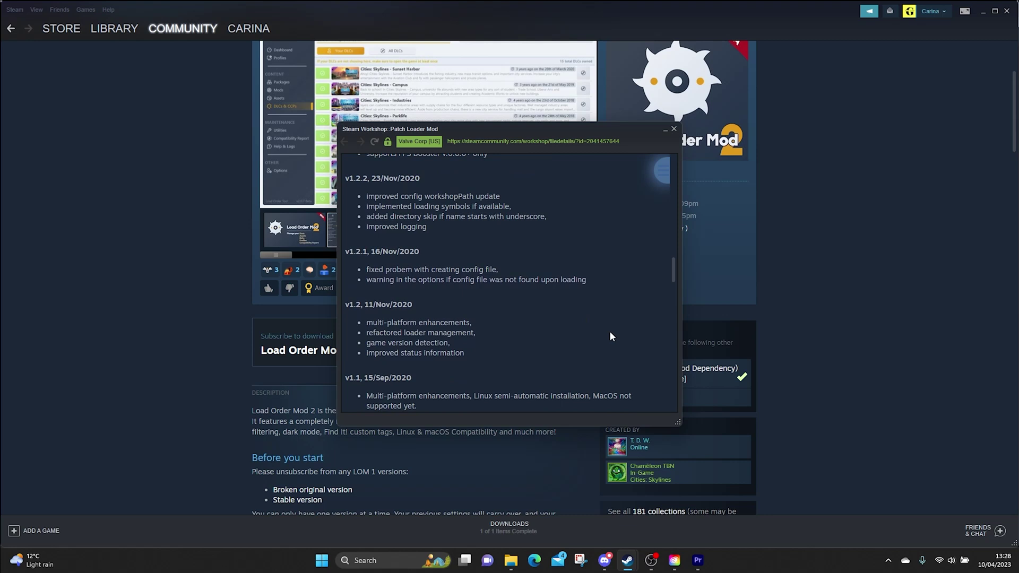
pyautogui.scroll(-3, 611, 337)
pyautogui.scroll(-1, 610, 337)
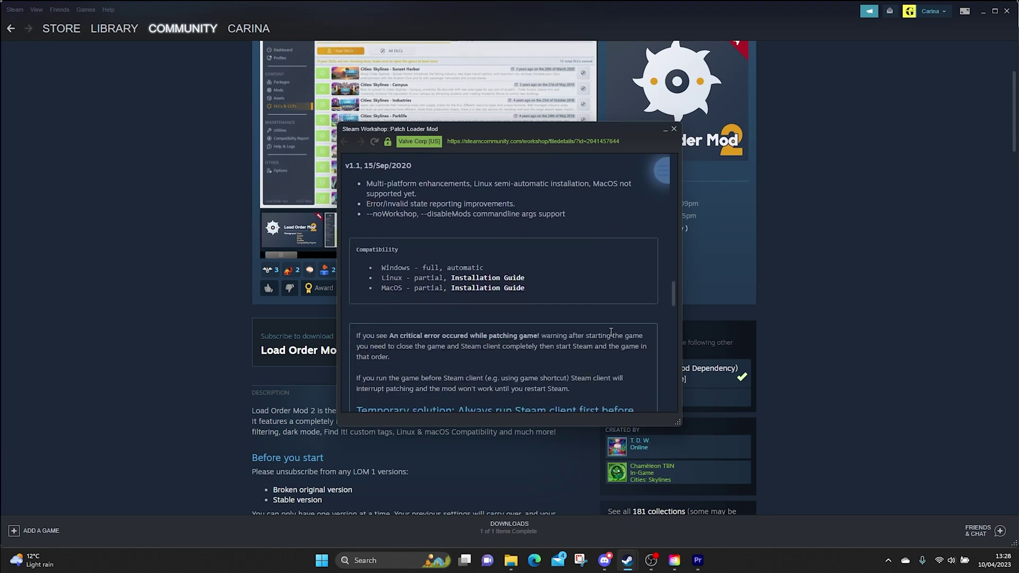
pyautogui.scroll(8, 611, 333)
pyautogui.press('Escape')
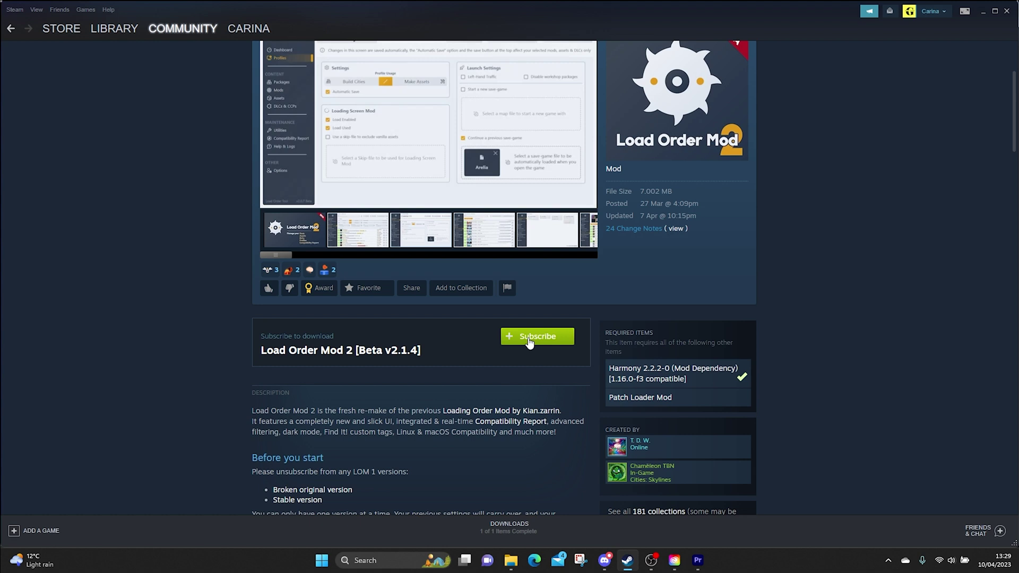
pyautogui.click(527, 337)
pyautogui.click(589, 339)
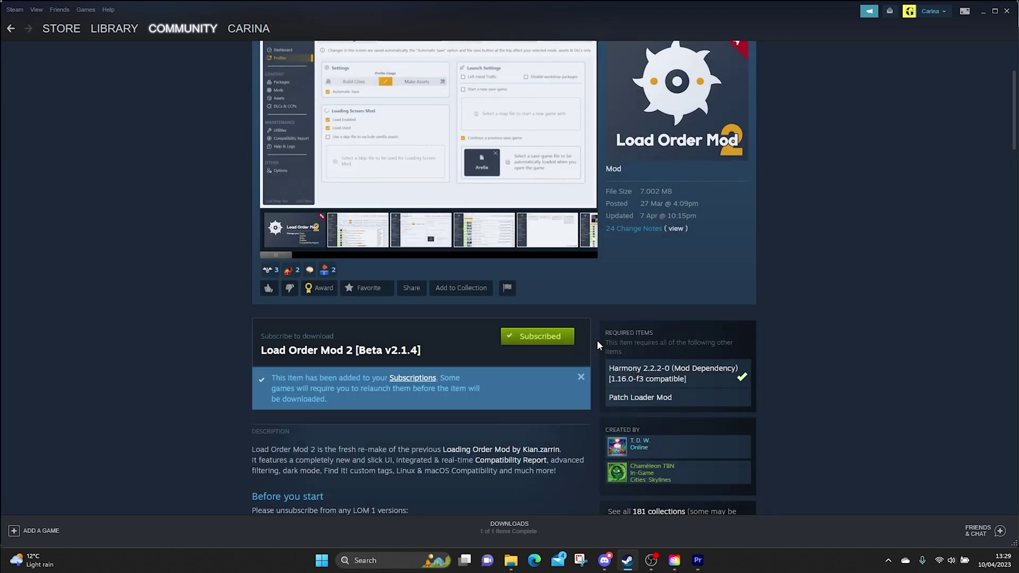
pyautogui.scroll(-3, 447, 337)
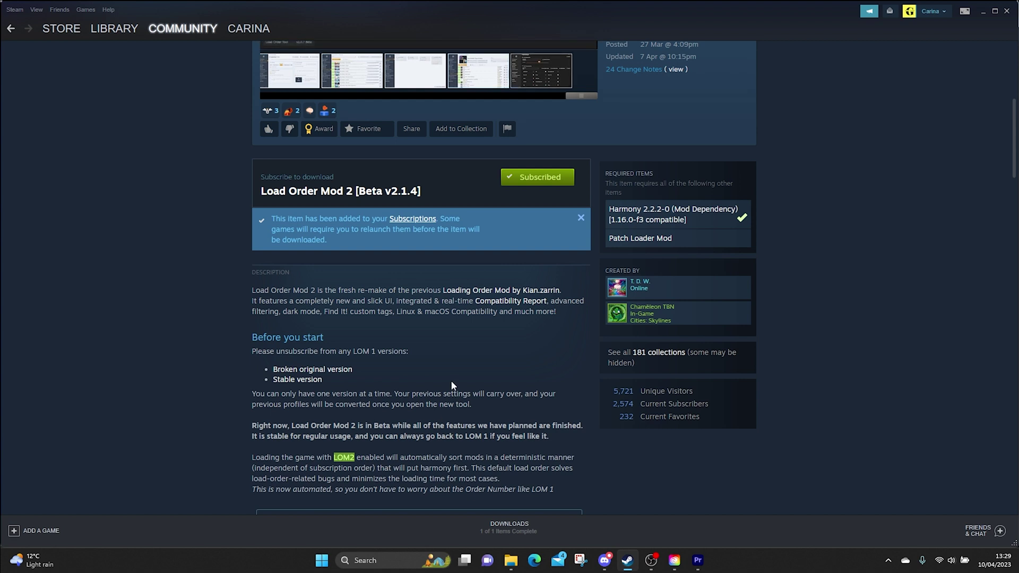
pyautogui.scroll(-2, 452, 381)
pyautogui.scroll(7, 549, 412)
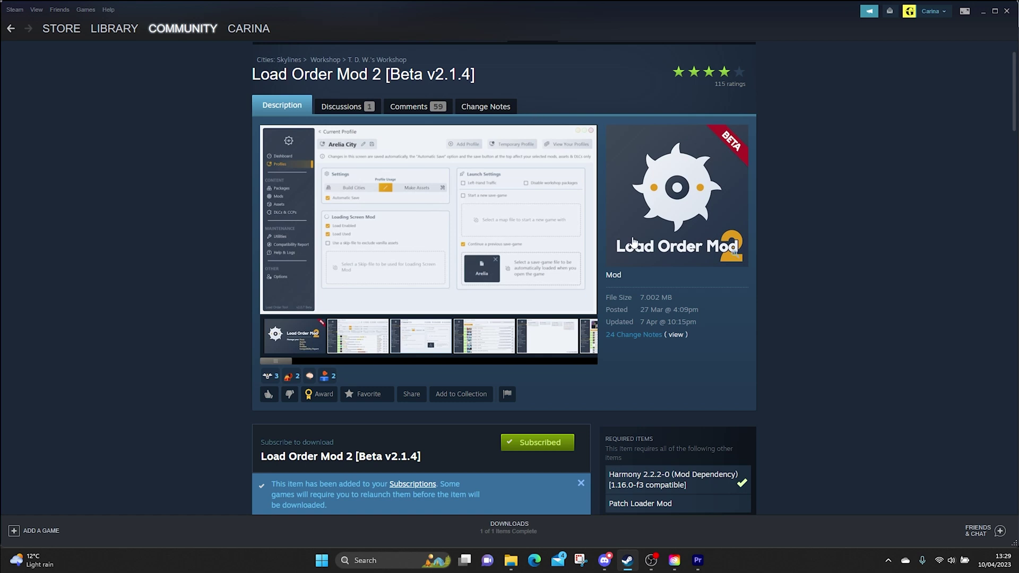
pyautogui.scroll(-1, 556, 265)
pyautogui.scroll(-3, 556, 265)
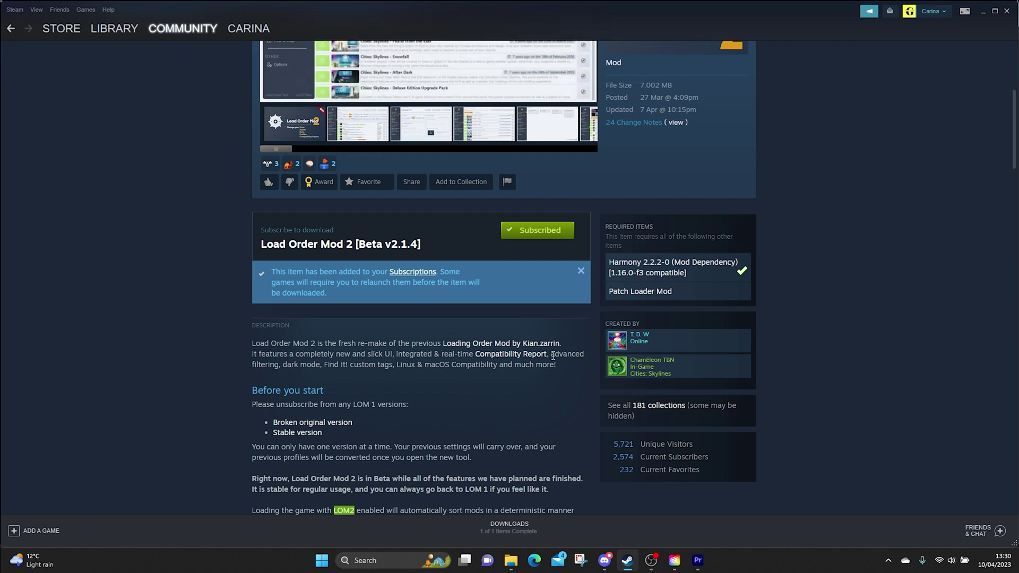
pyautogui.scroll(-2, 567, 350)
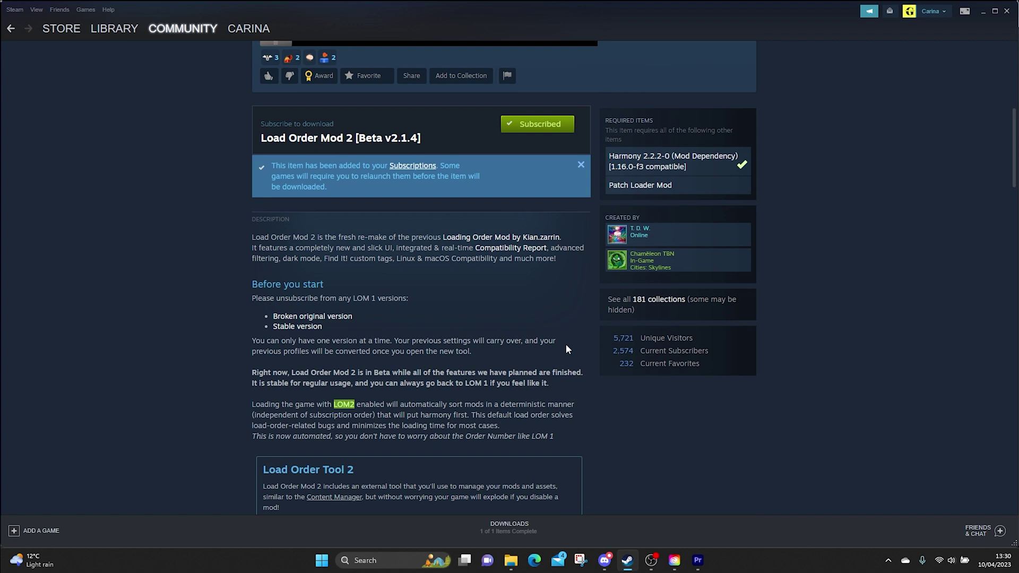
pyautogui.scroll(-2, 566, 346)
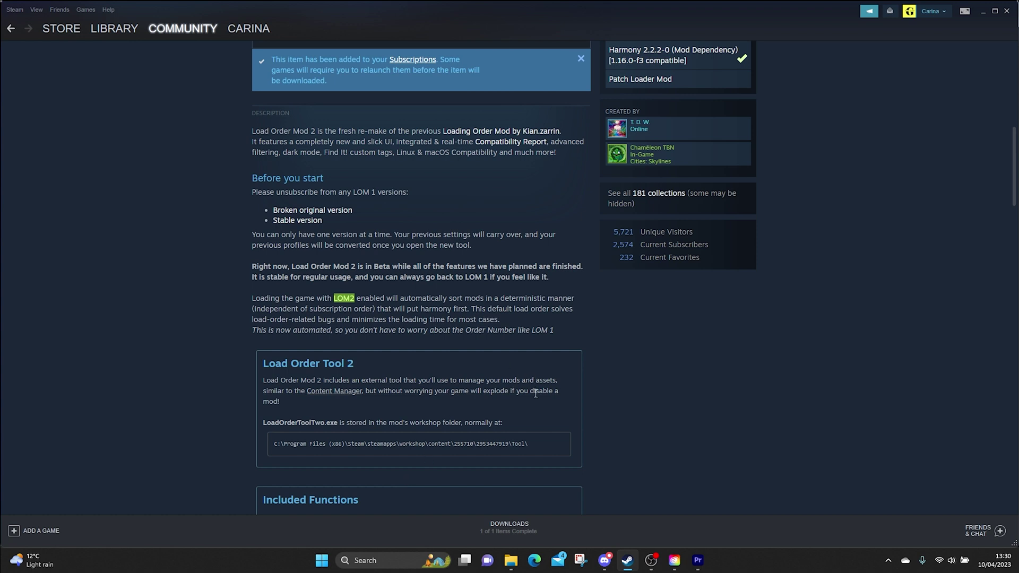
pyautogui.scroll(-5, 537, 393)
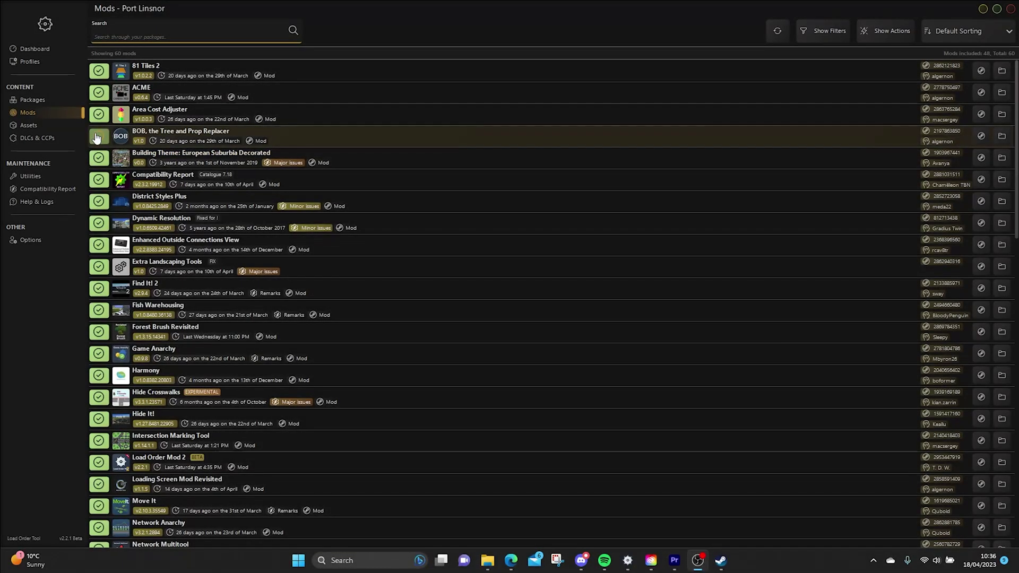
# Uncheck BOB, the Tree and Prop Replacer in the Mods list, leaving 47 mods included.
pyautogui.click(97, 137)
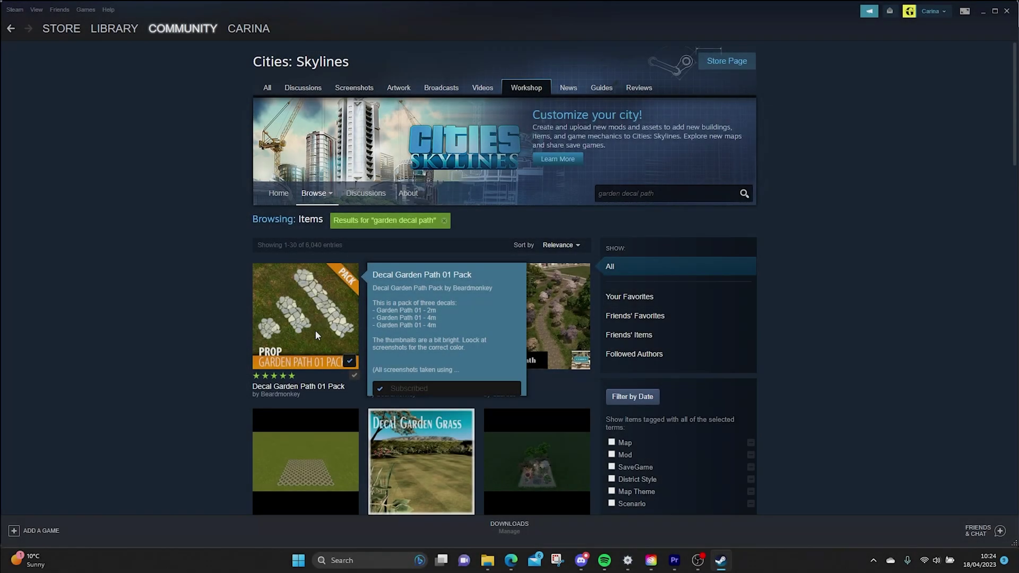
# Read the Decal Garden Path 01 Pack page and its three decals, then open the pack's package listing.
pyautogui.click(316, 330)
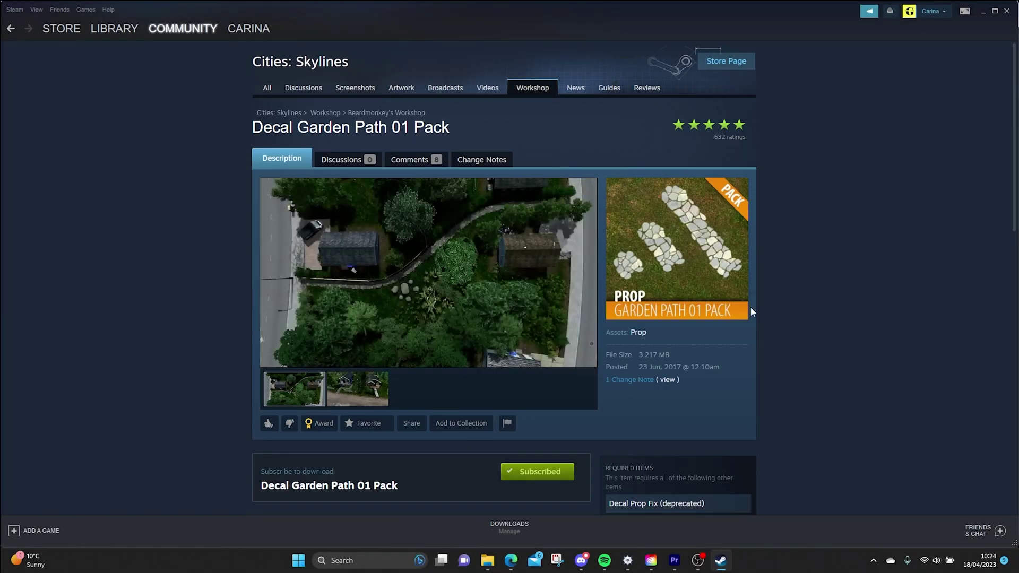
pyautogui.scroll(-3, 680, 327)
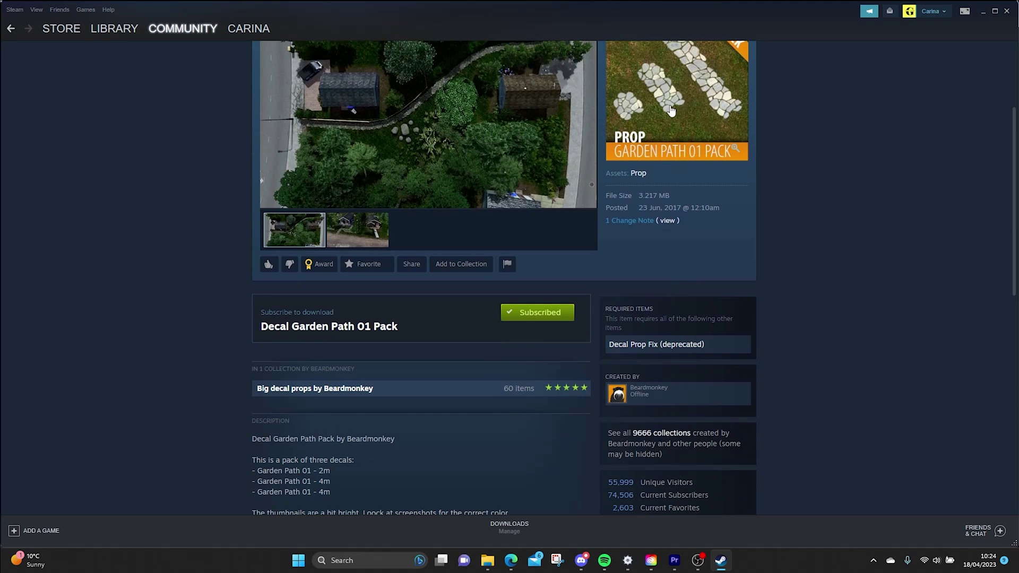
pyautogui.scroll(-1, 482, 377)
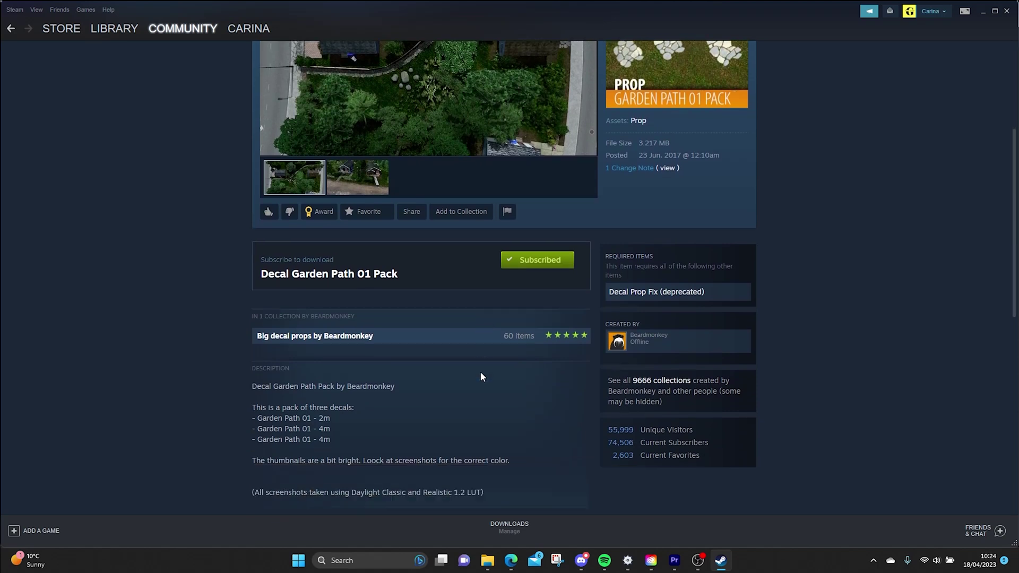
pyautogui.scroll(-1, 482, 377)
pyautogui.moveTo(249, 363); pyautogui.dragTo(333, 390)
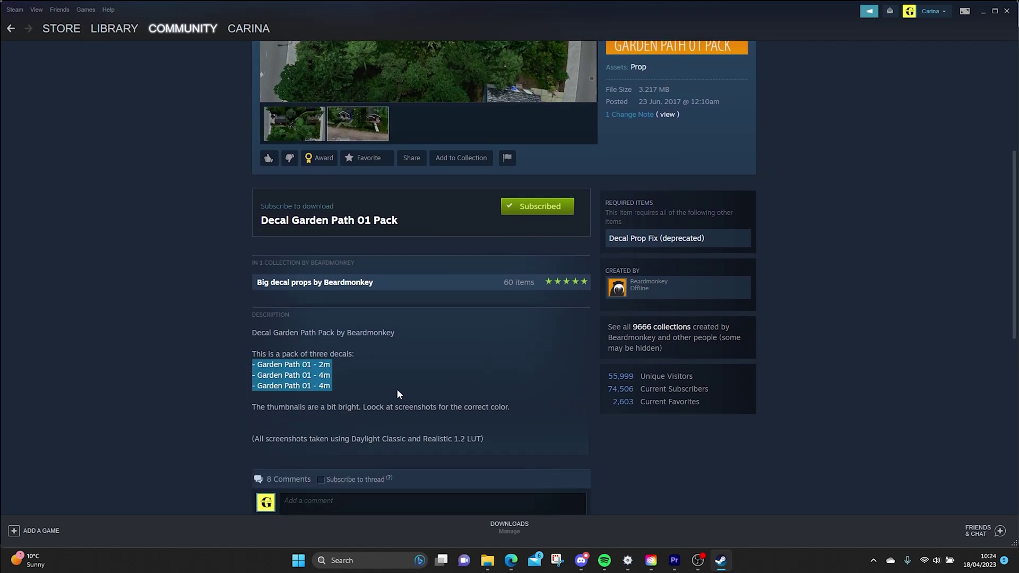
pyautogui.click(438, 390)
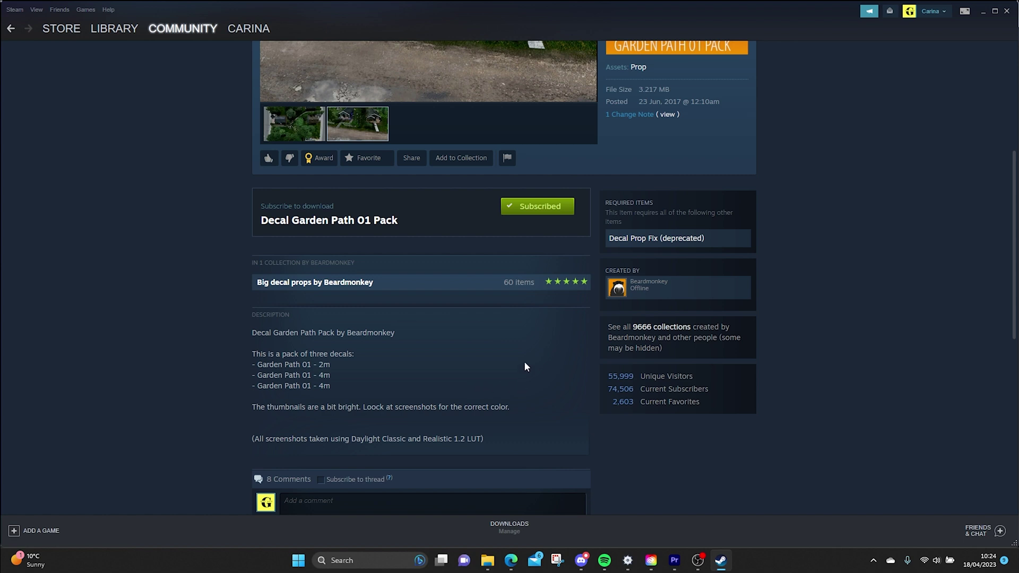
pyautogui.scroll(2, 525, 345)
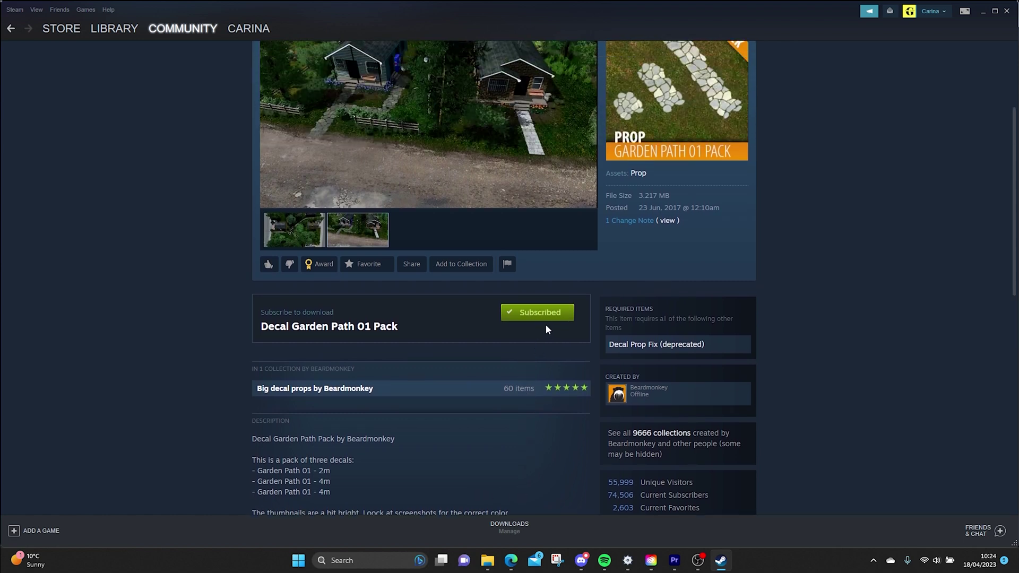
pyautogui.scroll(3, 546, 324)
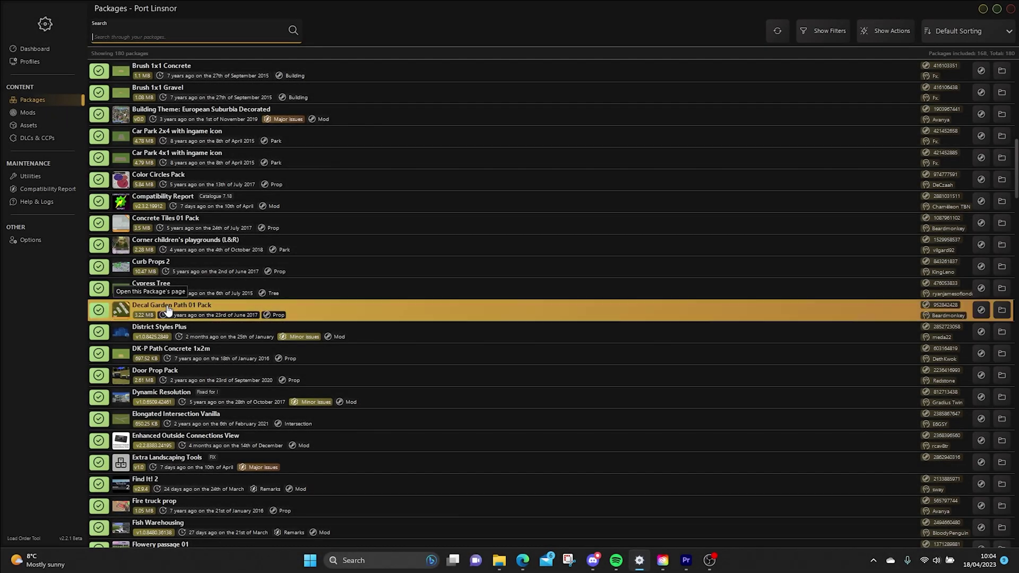
pyautogui.click(168, 310)
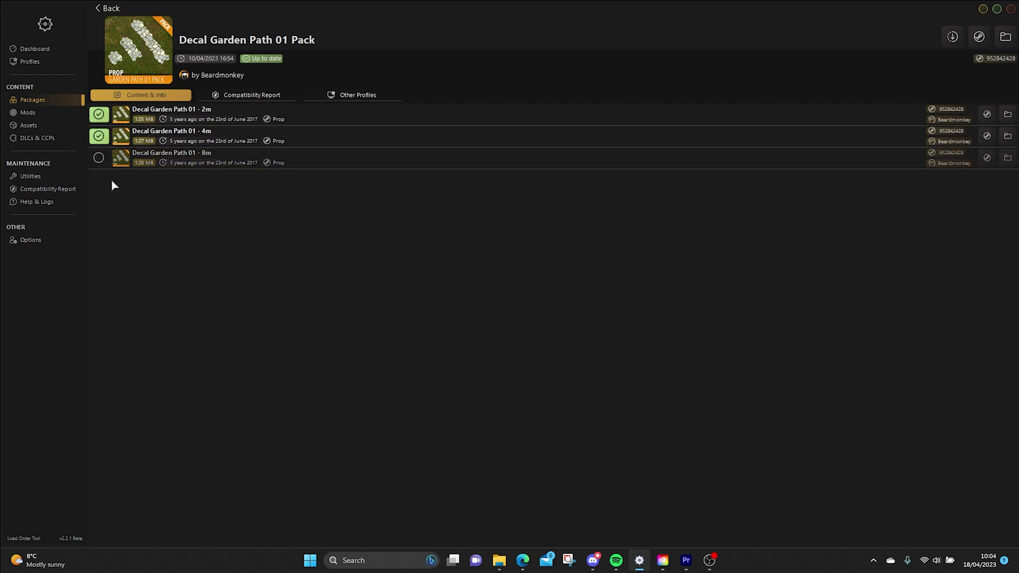
# Uncheck the 8m and 2m Decal Garden Path 01 decals, keeping only the 4m one.
pyautogui.click(99, 157)
pyautogui.click(99, 115)
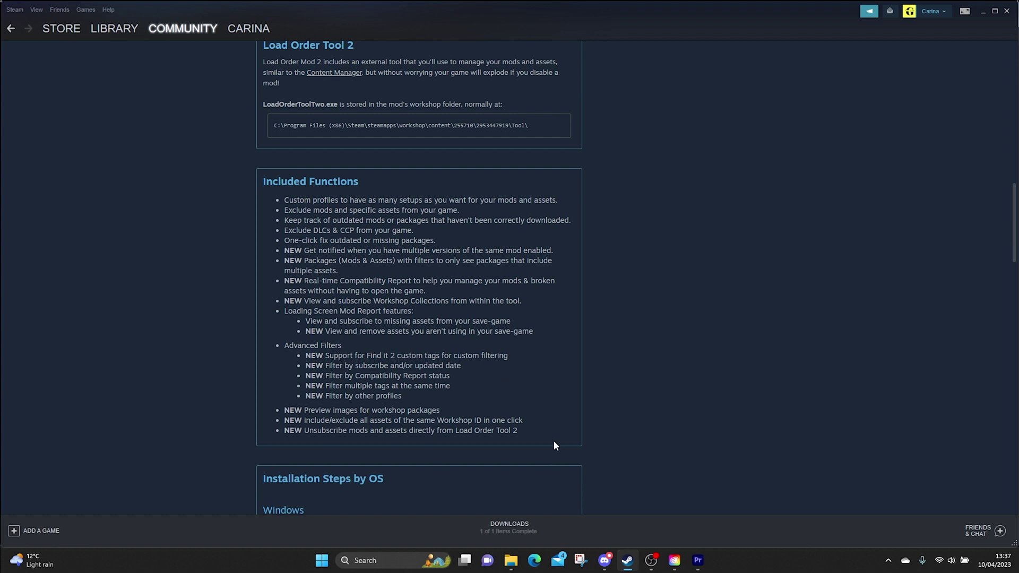
pyautogui.scroll(-2, 508, 393)
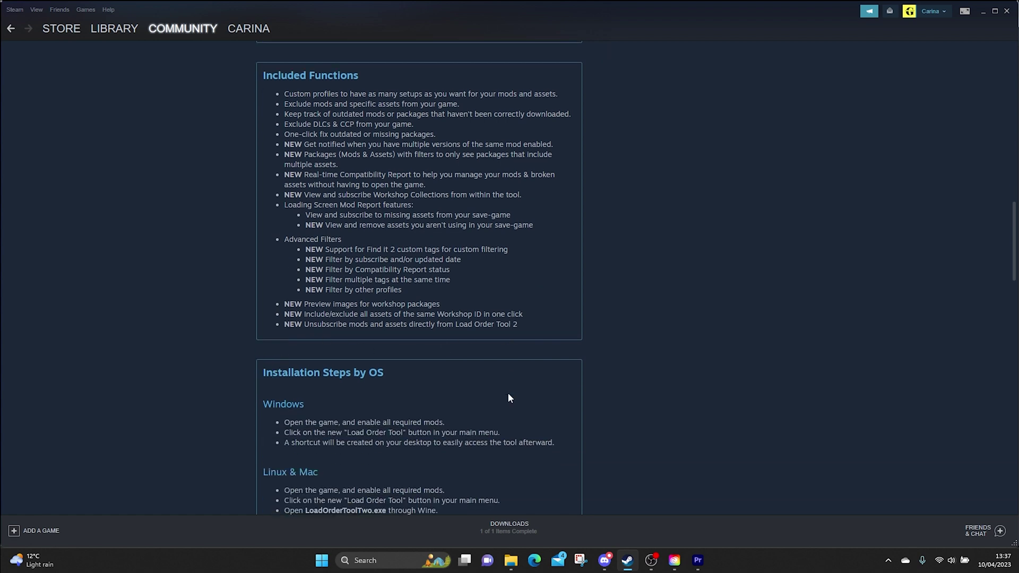
pyautogui.scroll(-2, 508, 396)
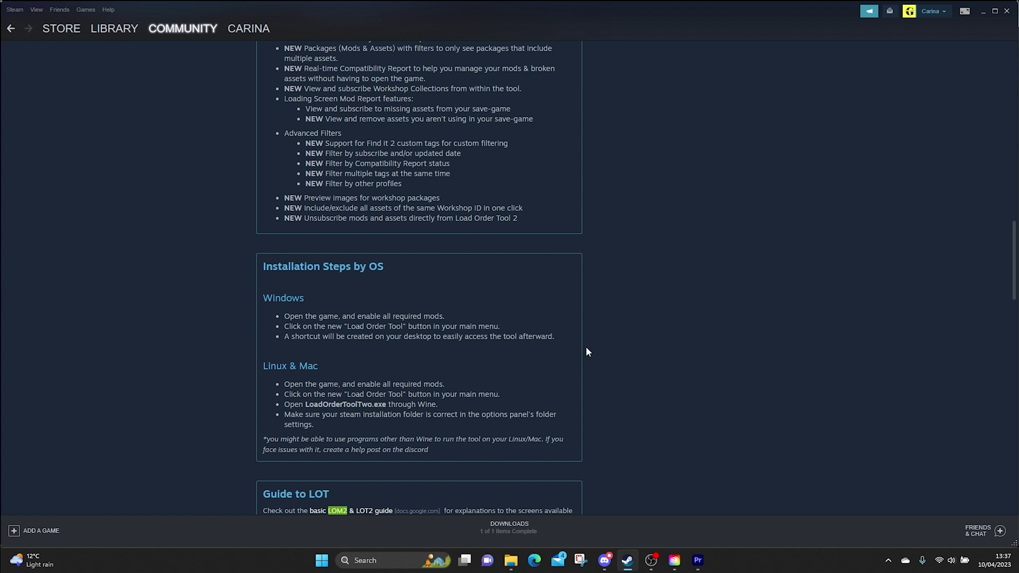
pyautogui.scroll(-3, 549, 345)
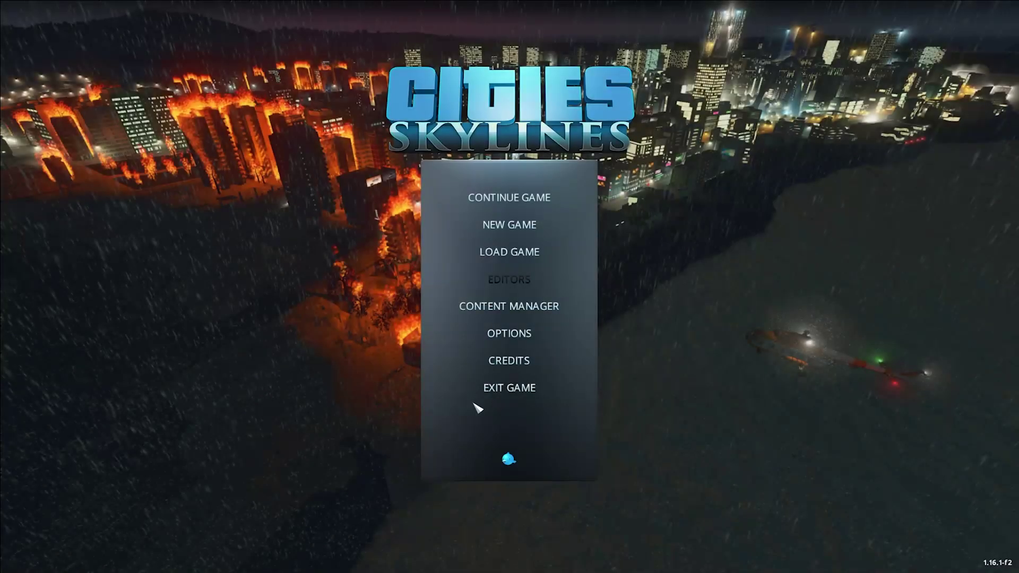
# Search the Content Manager mods list for 'load' to find Load Order Mod 2.
pyautogui.click(567, 300)
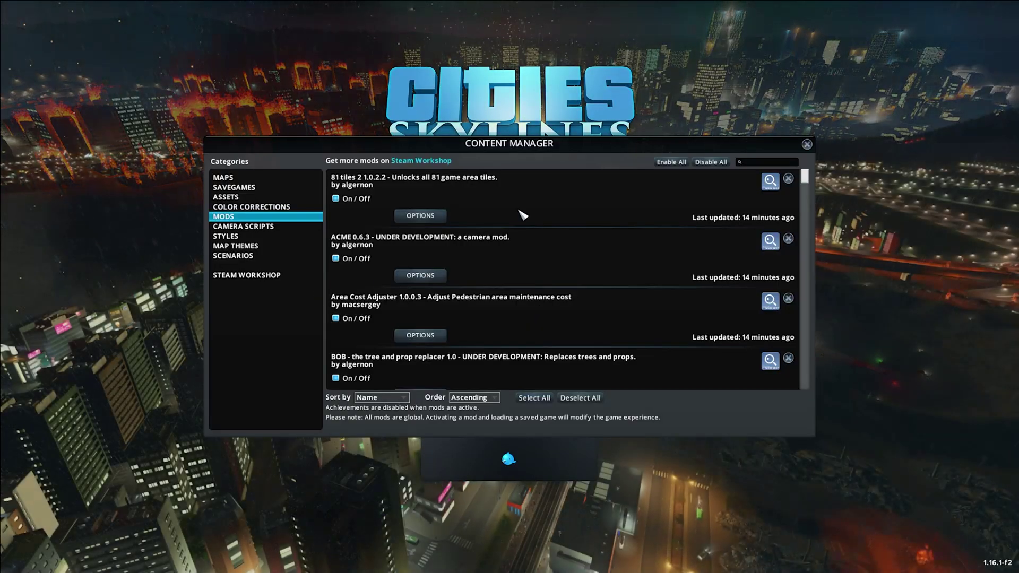
pyautogui.click(775, 164)
pyautogui.write('load')
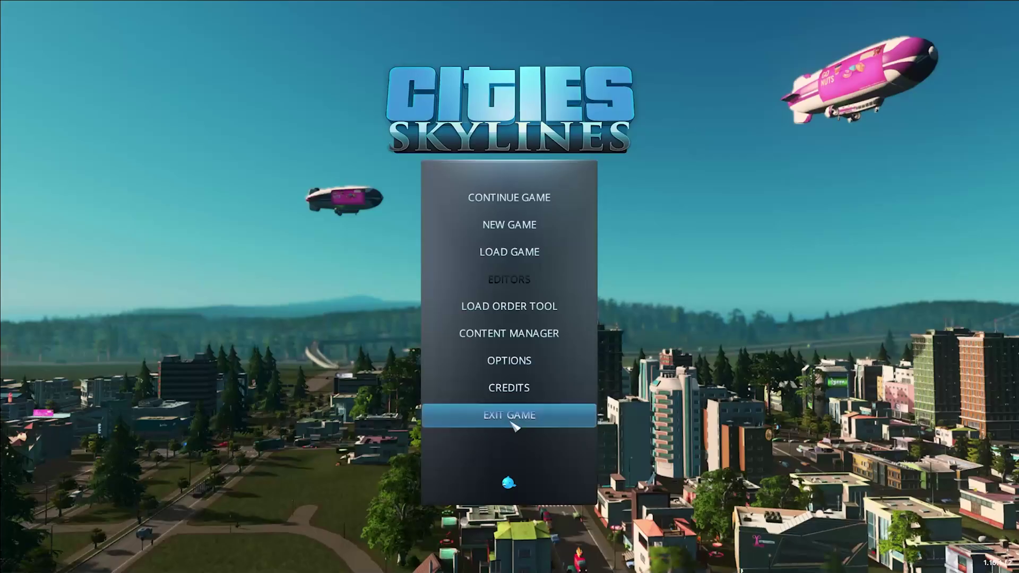
# Quit the game with Yes, then start the Load Order Tool from the main menu.
pyautogui.click(512, 416)
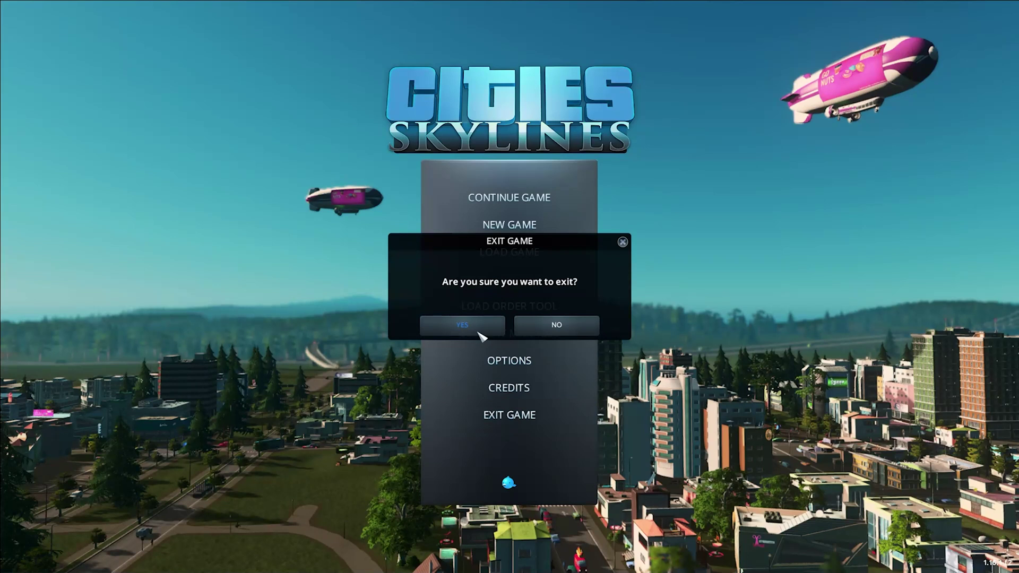
pyautogui.click(459, 324)
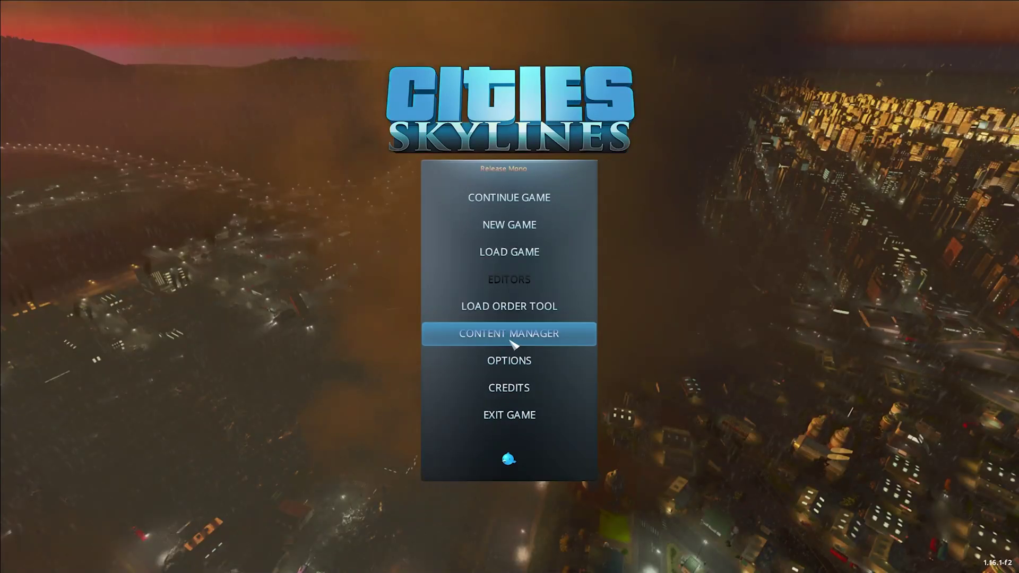
pyautogui.click(569, 316)
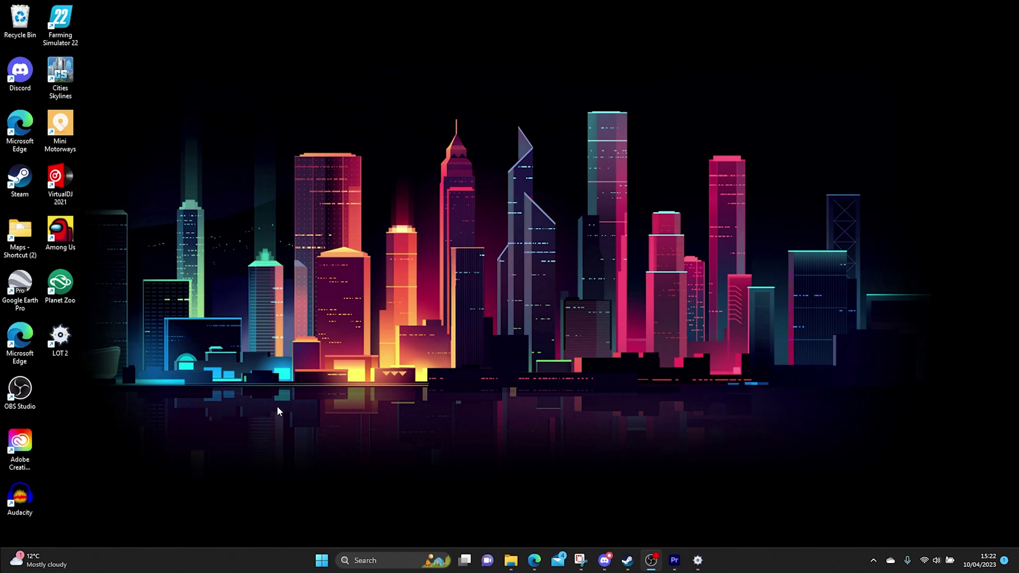
# Start Load Order Tool 2 from the LOT 2 desktop shortcut, closing and relaunching it once.
pyautogui.doubleClick(60, 343)
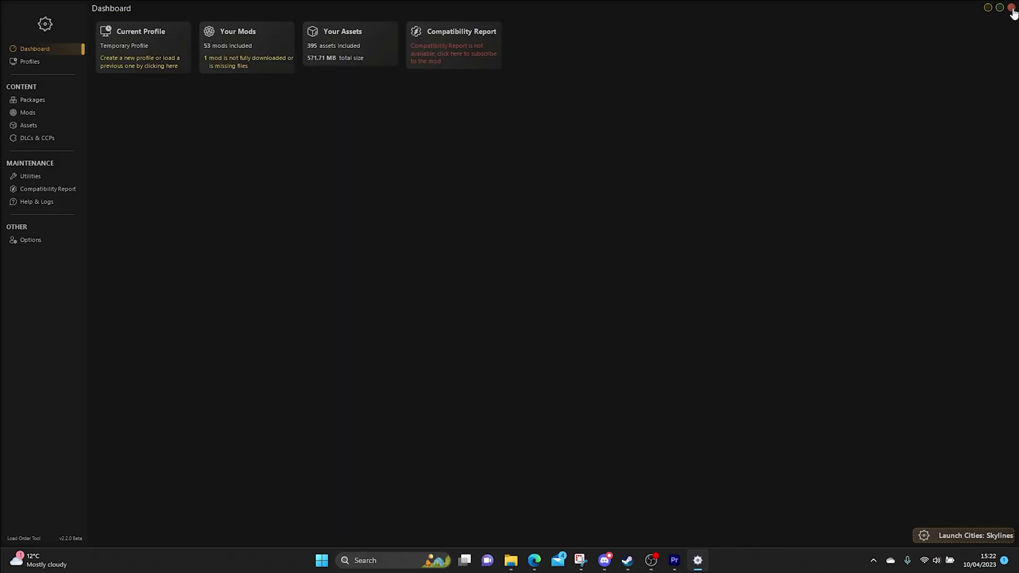
pyautogui.click(1012, 8)
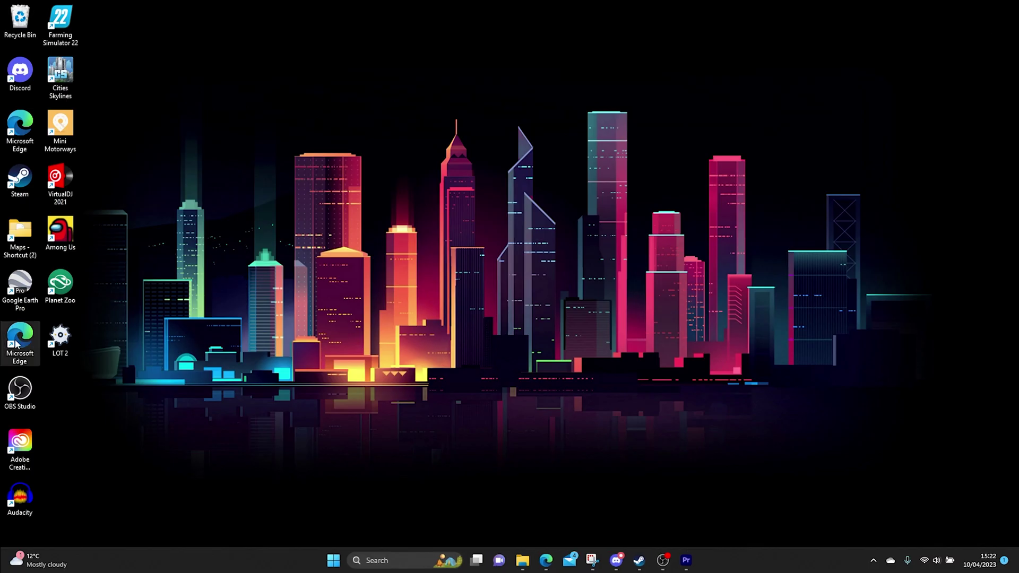
pyautogui.doubleClick(68, 337)
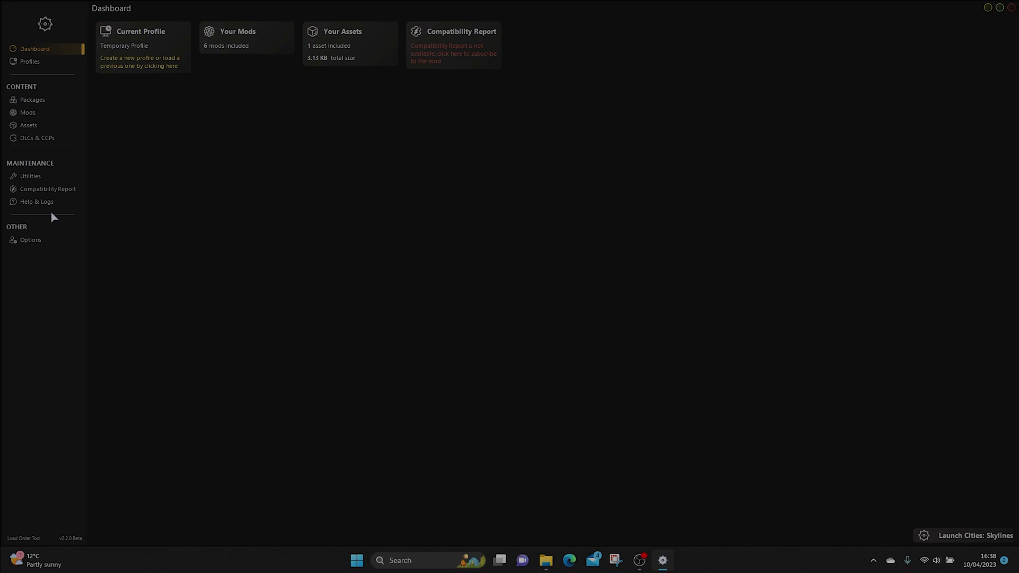
# Open the basic LOM2 & LOT2 guide in the browser from the Help & Logs page.
pyautogui.click(43, 206)
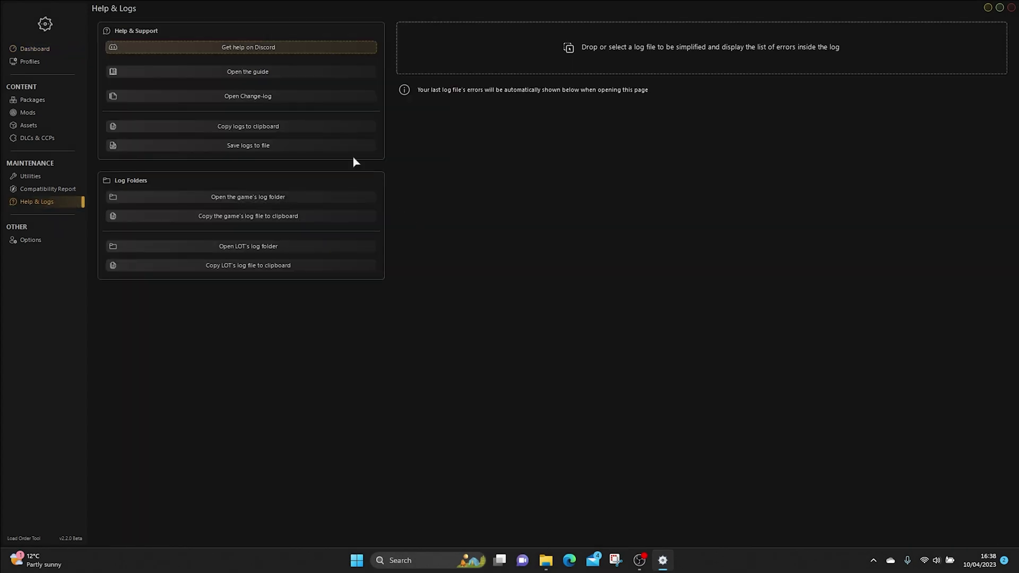
pyautogui.click(256, 73)
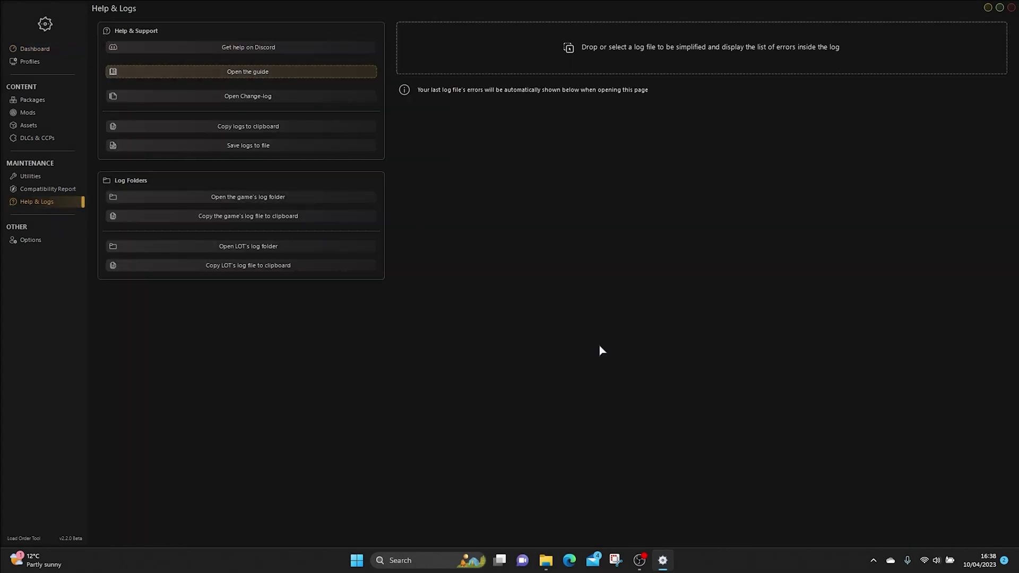
pyautogui.click(268, 75)
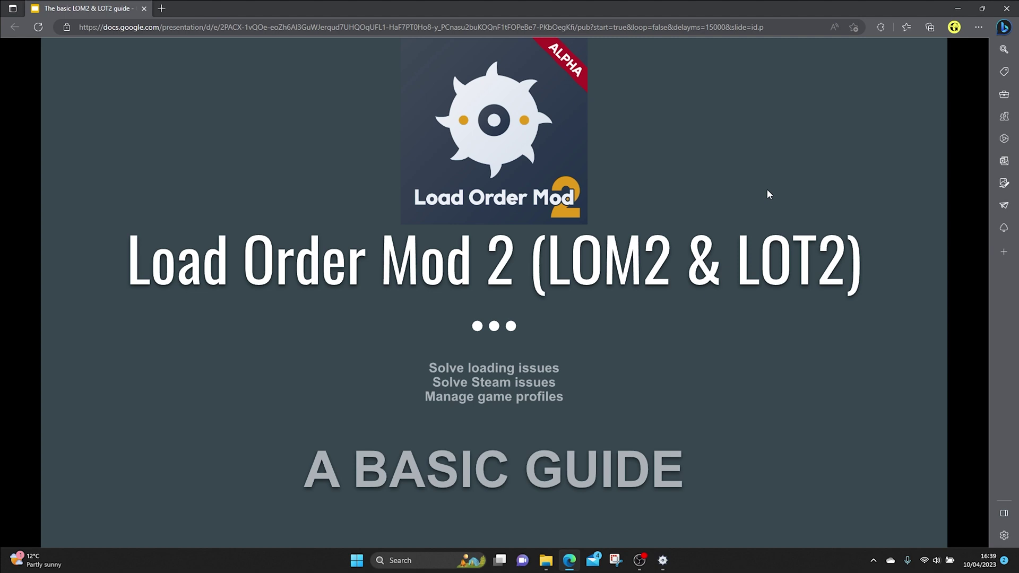
# Advance the guide slides past the table of contents to Benefits of Use.
pyautogui.click(767, 190)
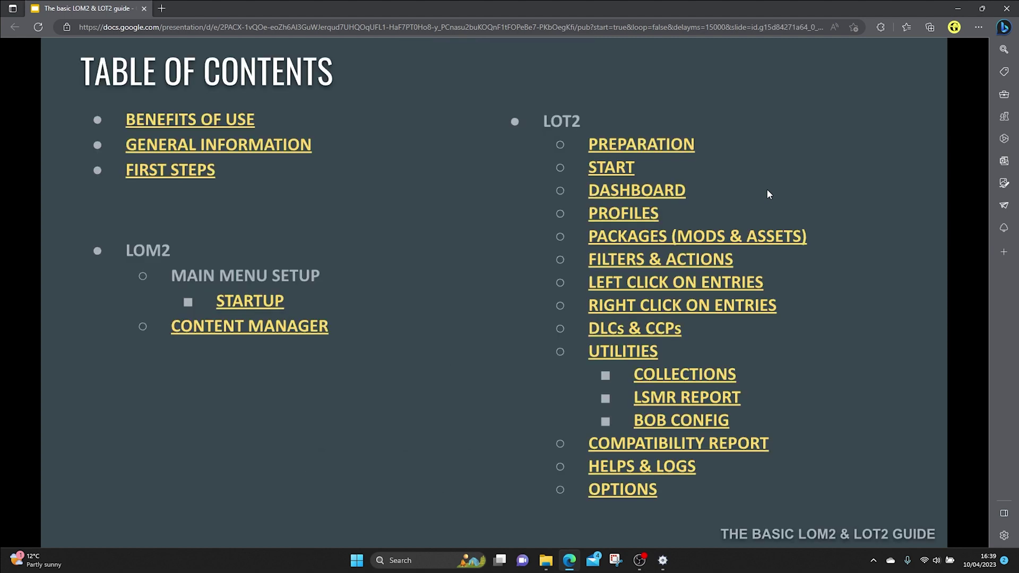
pyautogui.click(62, 254)
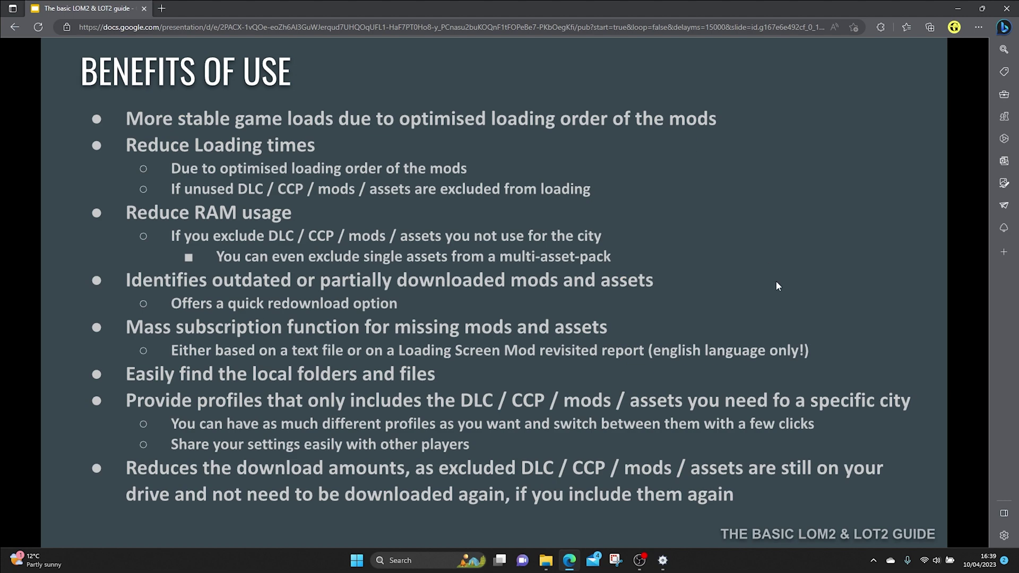
pyautogui.click(664, 567)
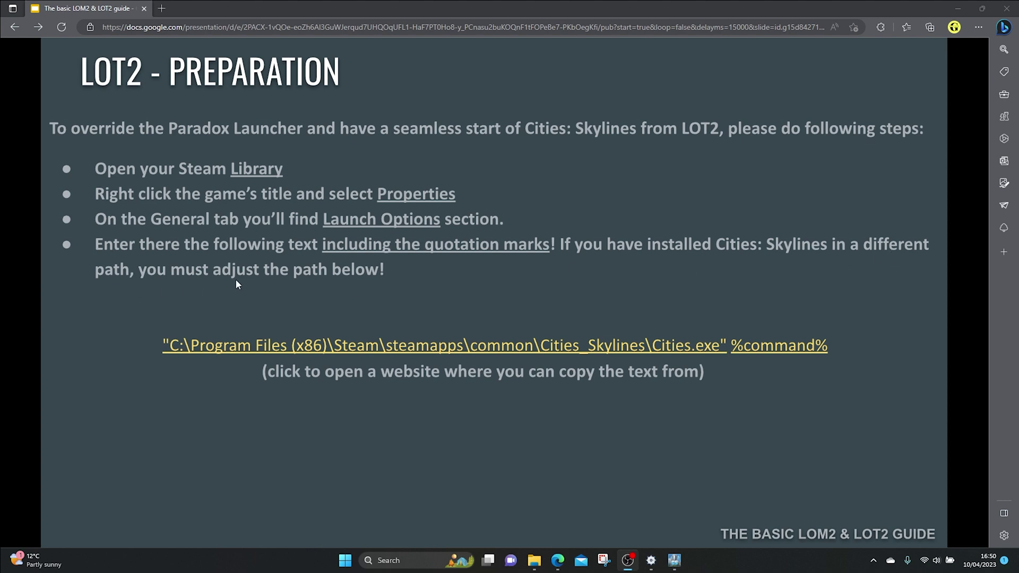
# Open the skip paradox launcher wiki page and select the Cities.exe %command% launch line.
pyautogui.click(492, 348)
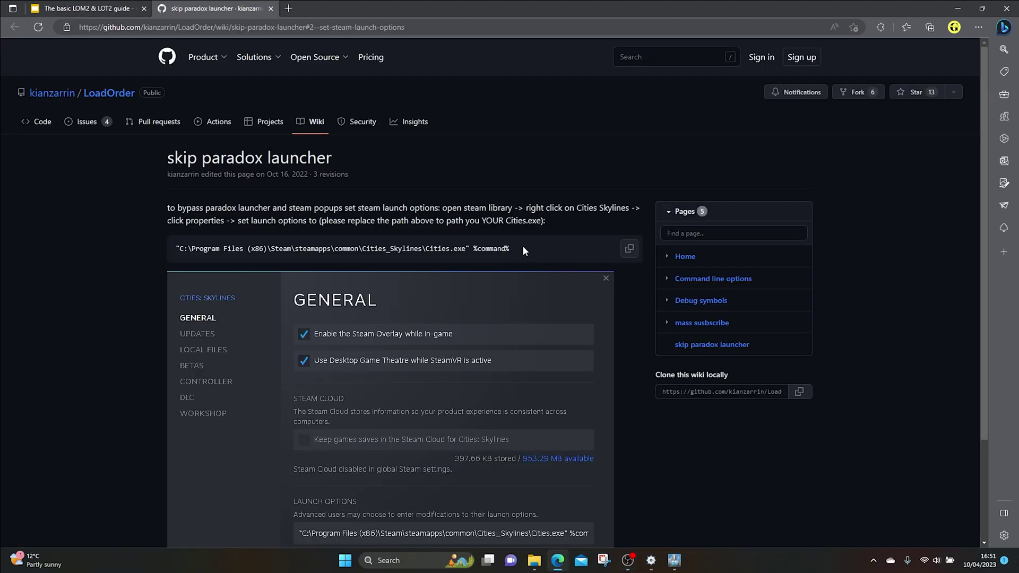
pyautogui.moveTo(511, 249); pyautogui.dragTo(158, 250)
pyautogui.hotkey('ctrl', 'c')
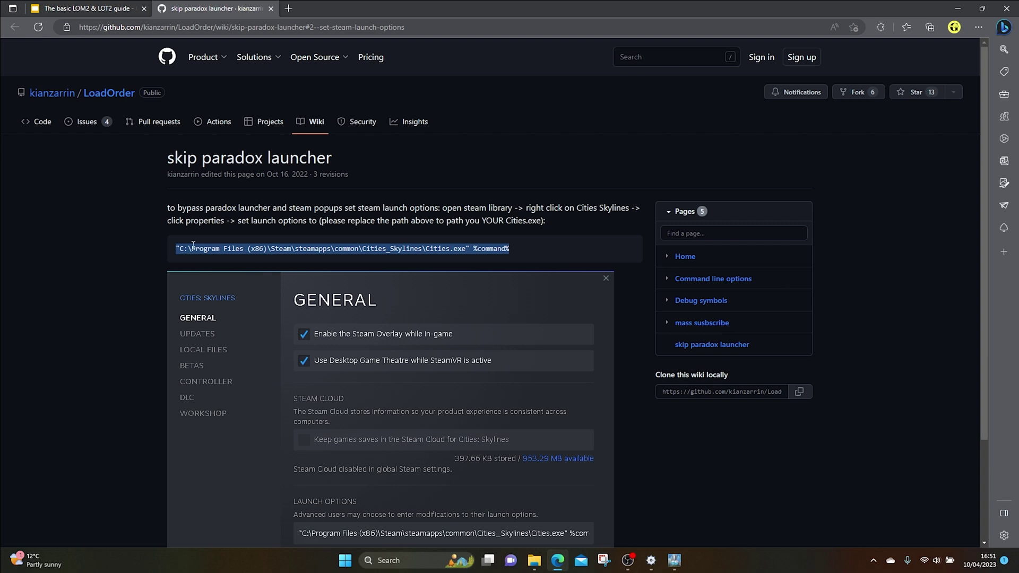
pyautogui.scroll(-1, 547, 261)
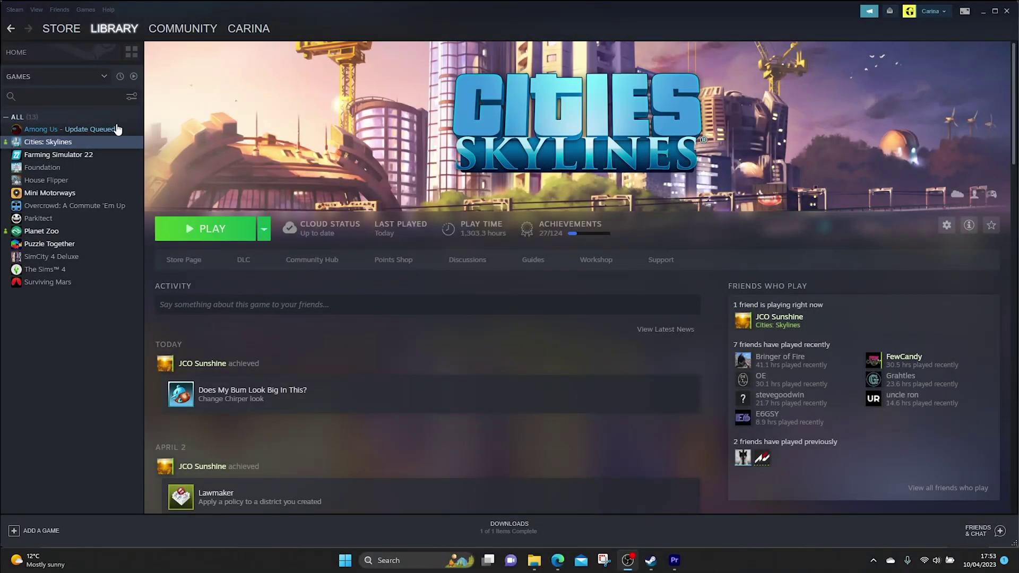
# Paste the copied Cities.exe %command% line into Cities: Skylines' Steam launch options.
pyautogui.click(68, 144)
pyautogui.rightClick(68, 144)
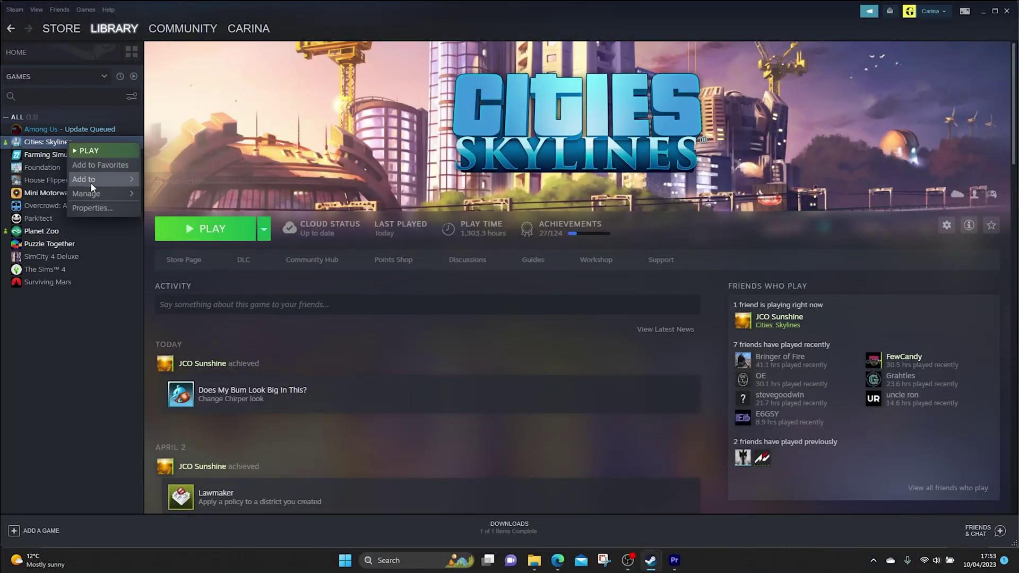
pyautogui.moveTo(91, 194)
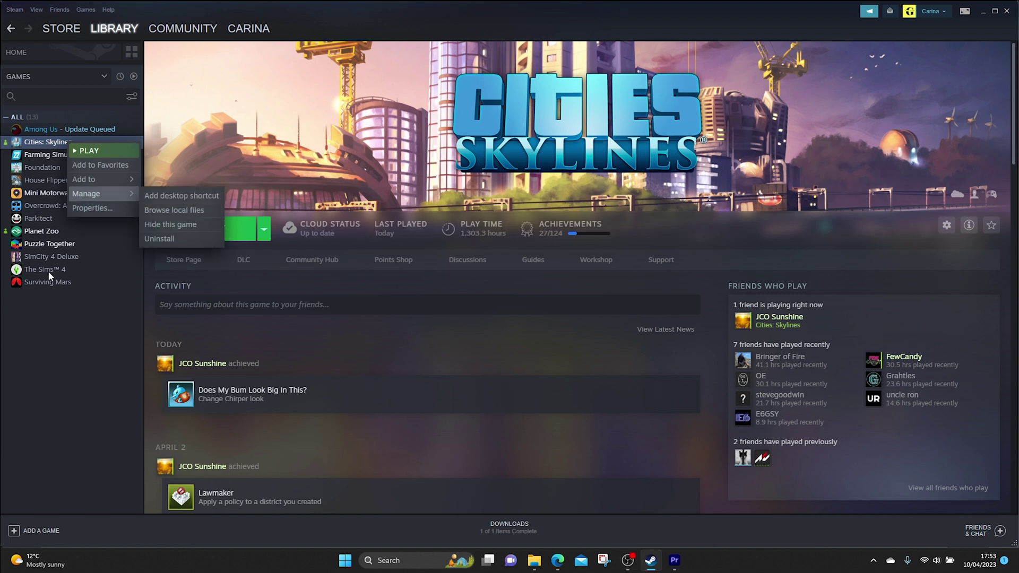
pyautogui.click(93, 208)
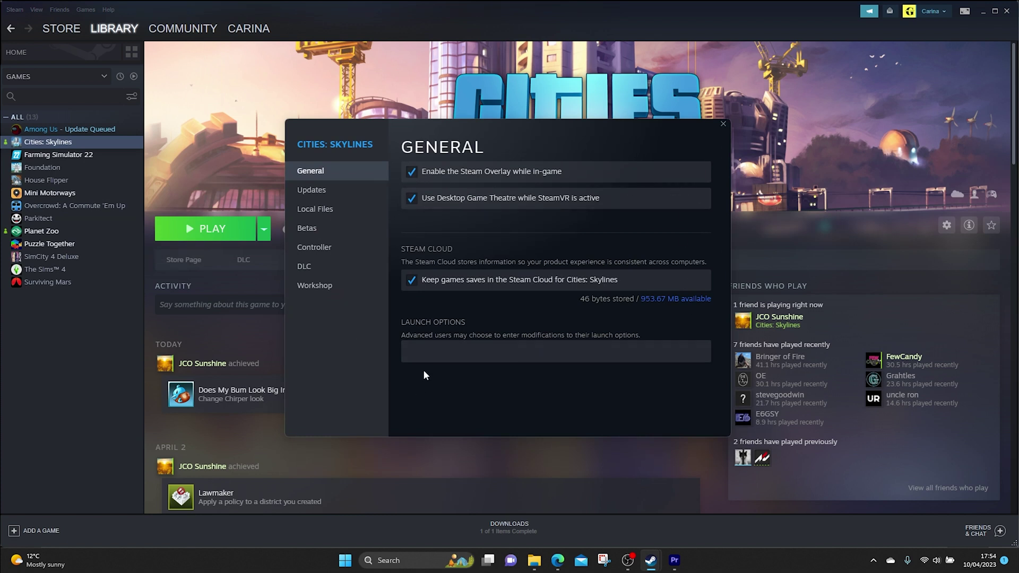
pyautogui.click(424, 348)
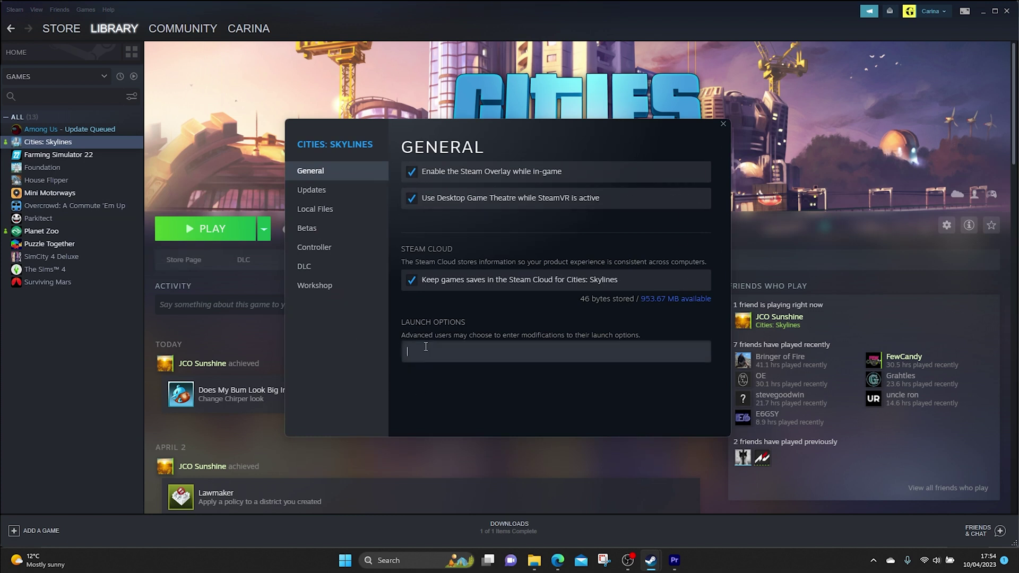
pyautogui.hotkey('ctrl', 'v')
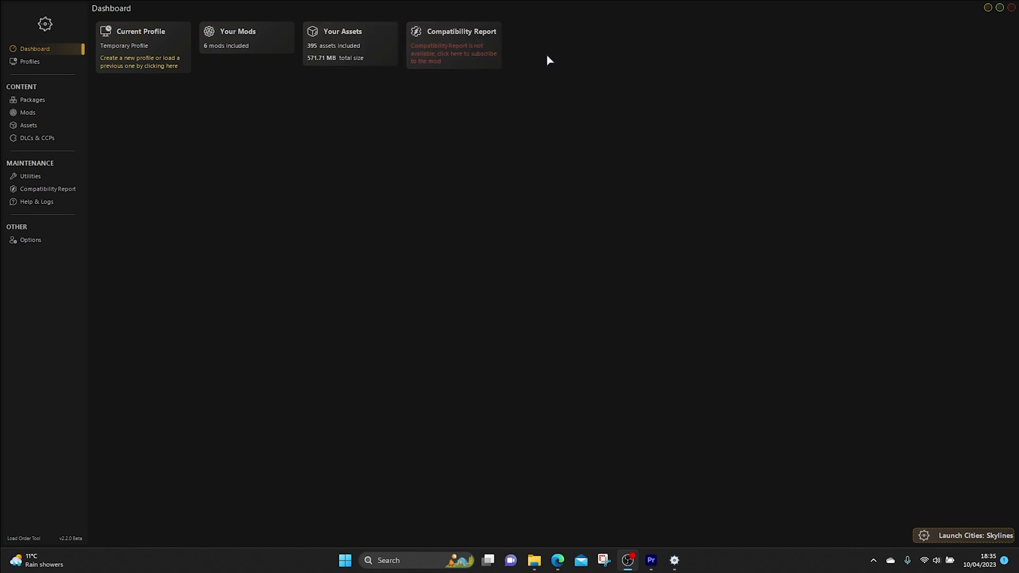
# Subscribe to the Compatibility Report mod from the dashboard's Compatibility Report card.
pyautogui.click(432, 63)
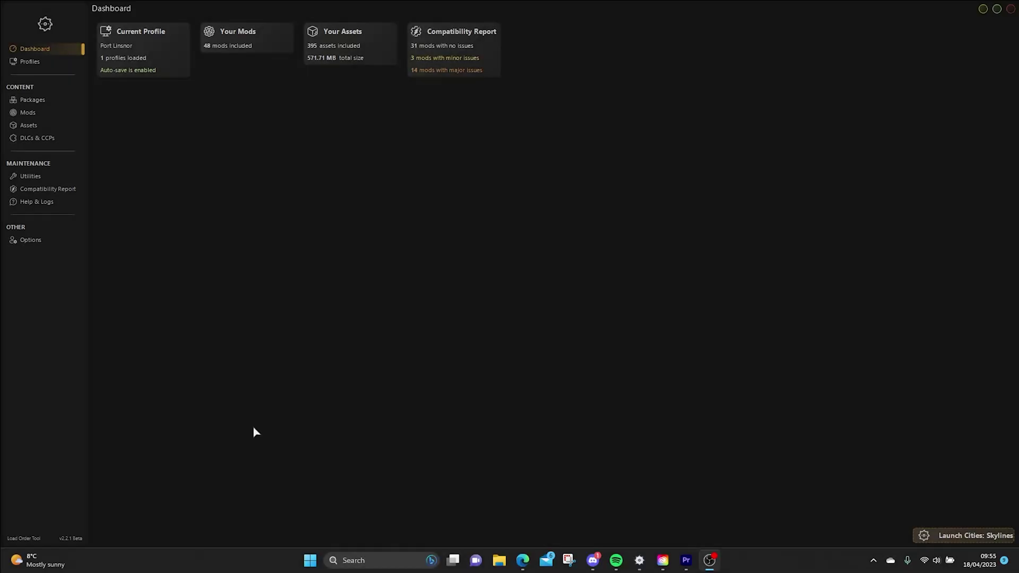
# Filter the Packages list by Report Severity to show only Major issues.
pyautogui.click(39, 103)
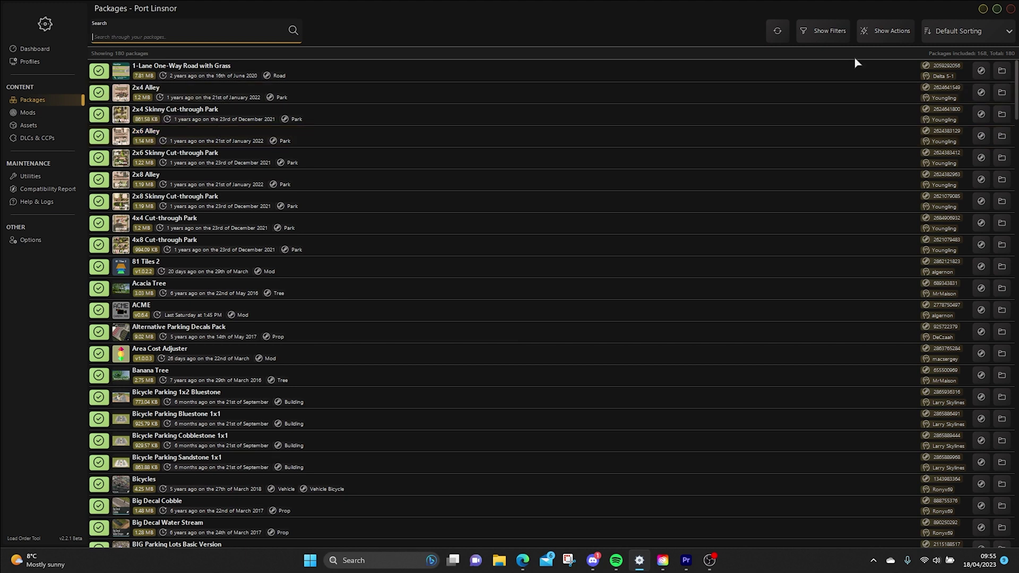
pyautogui.click(829, 34)
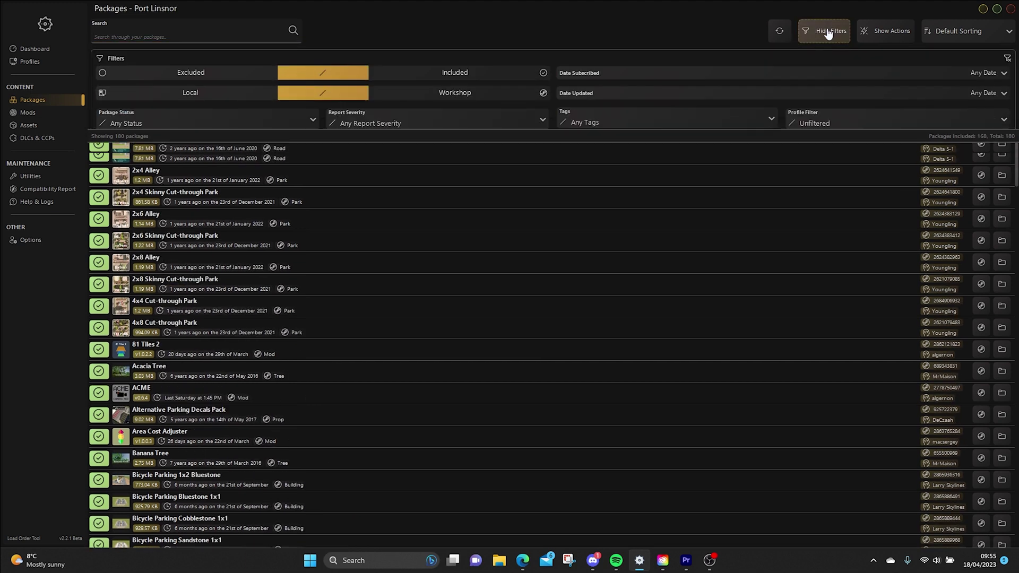
pyautogui.click(539, 122)
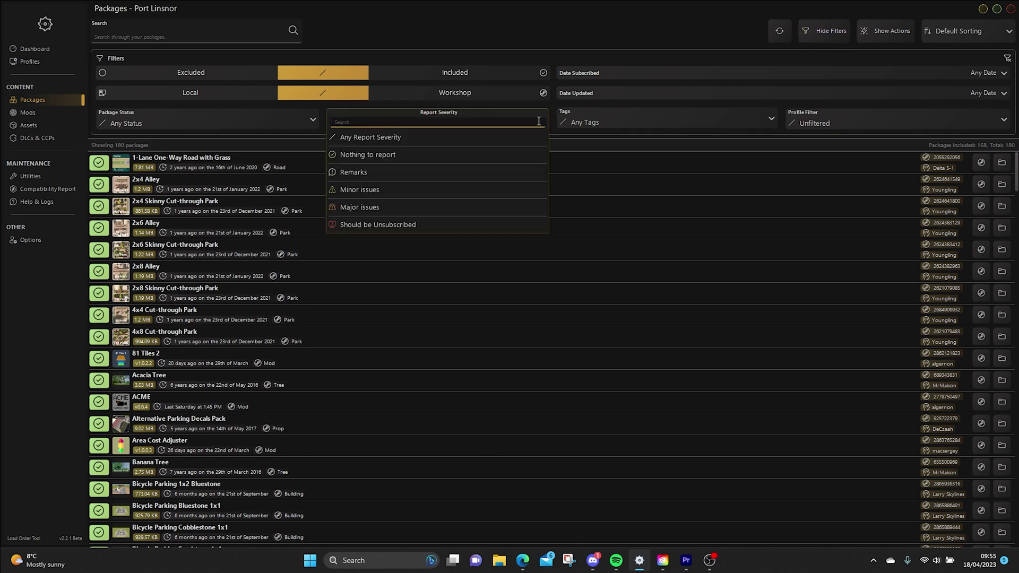
pyautogui.click(437, 207)
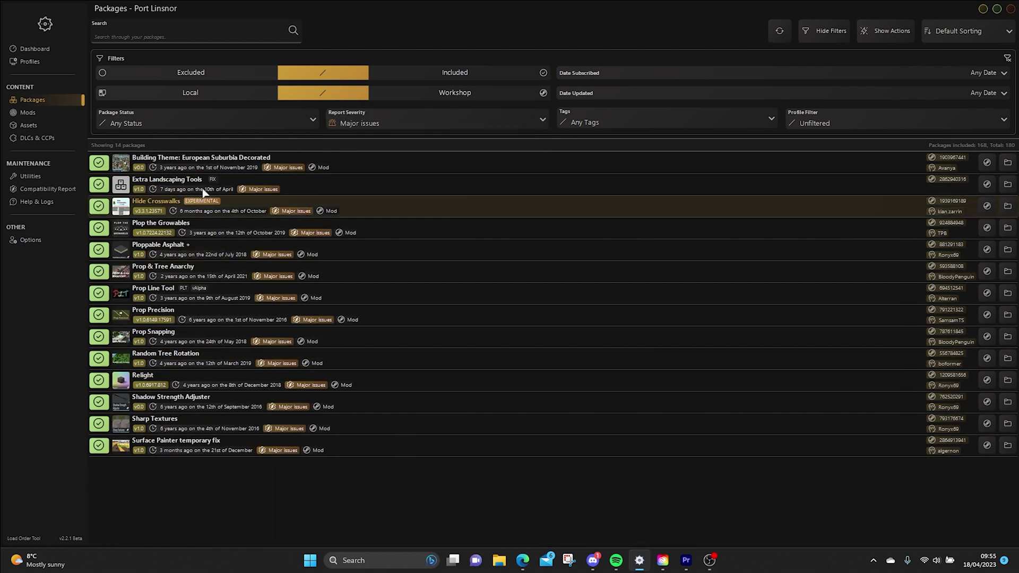
# Review European Suburbia Decorated's compatibility report, then open the Port Linsnor profile page.
pyautogui.click(202, 160)
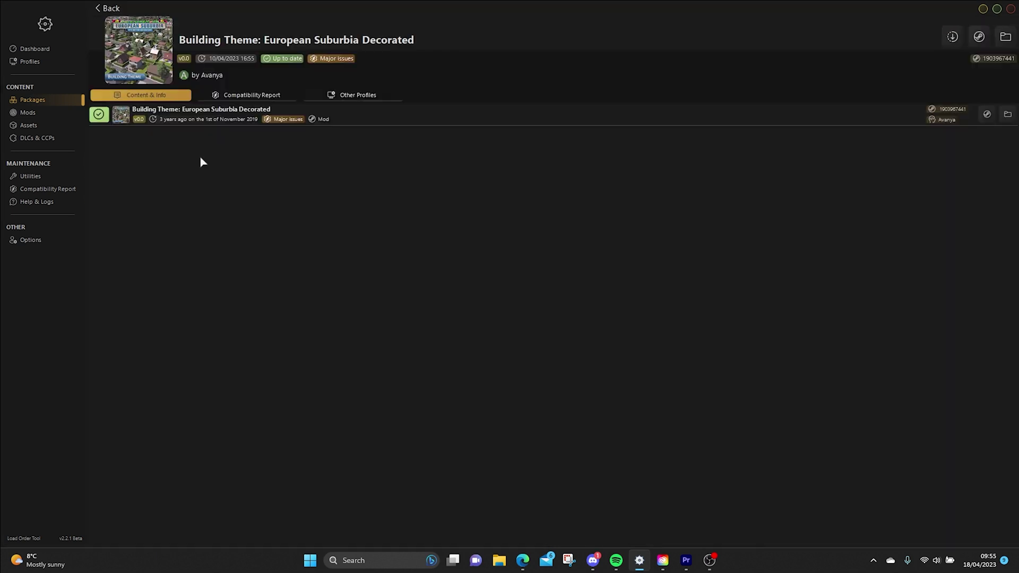
pyautogui.click(281, 99)
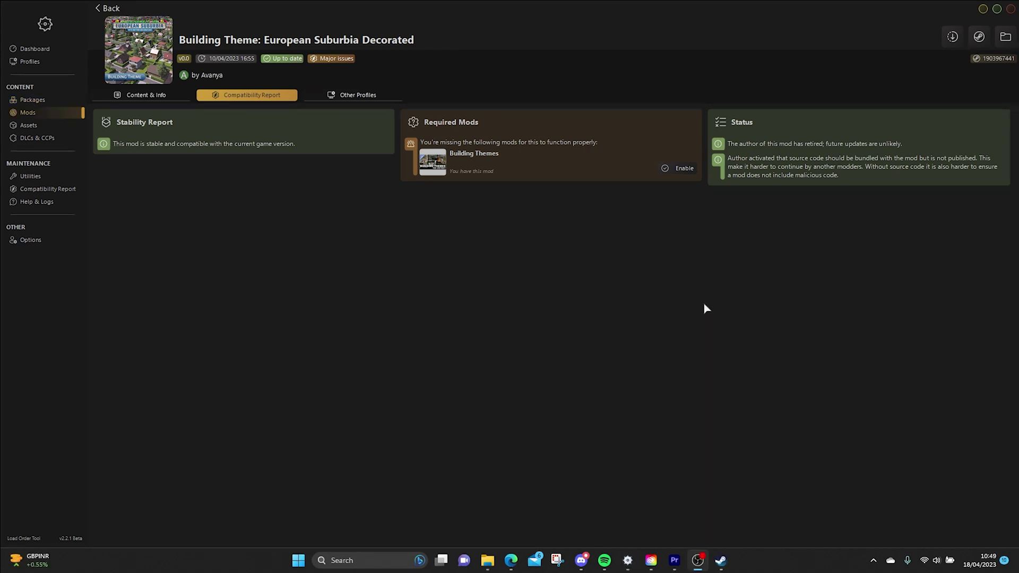
pyautogui.click(143, 96)
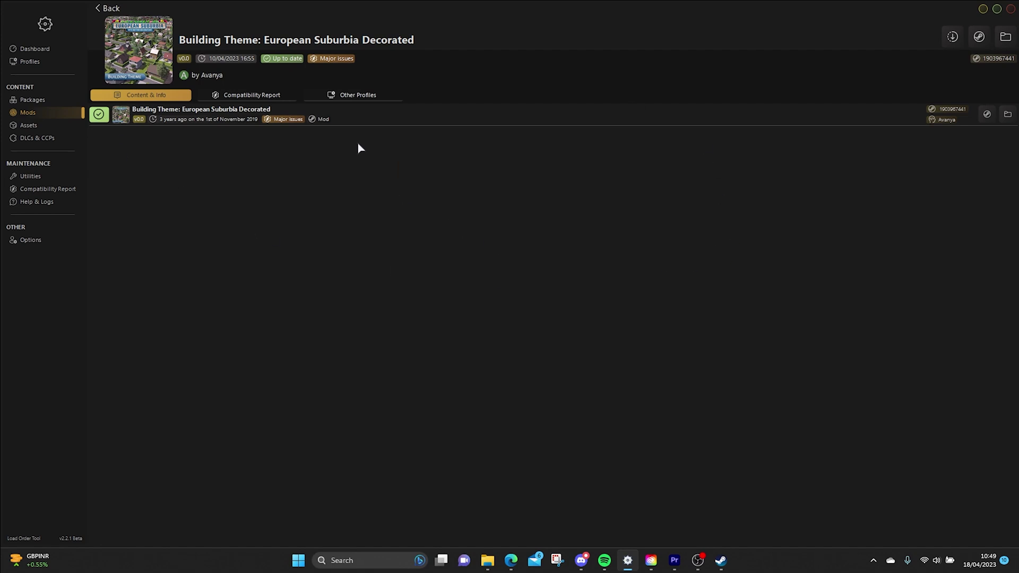
pyautogui.rightClick(349, 118)
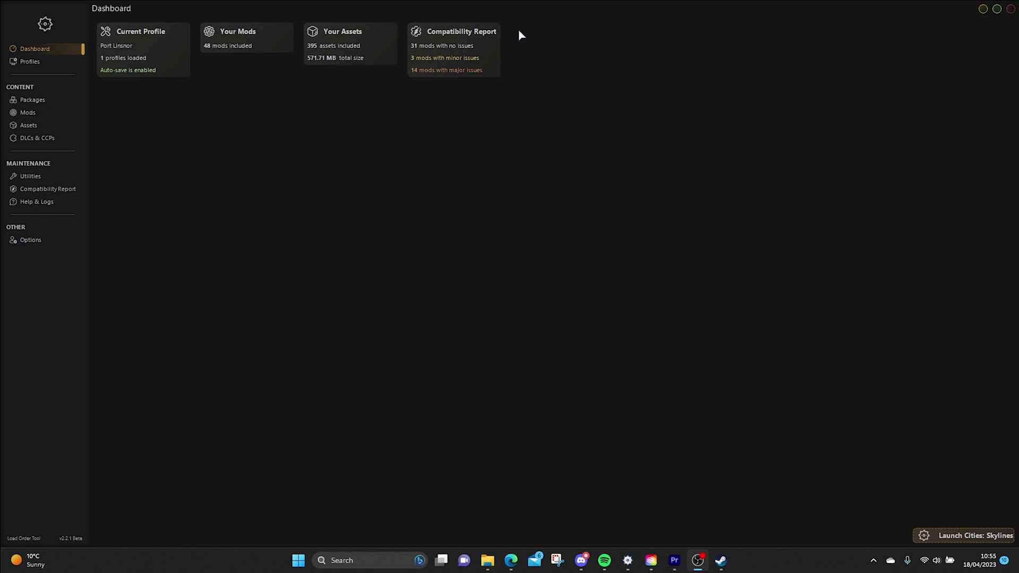
pyautogui.click(32, 65)
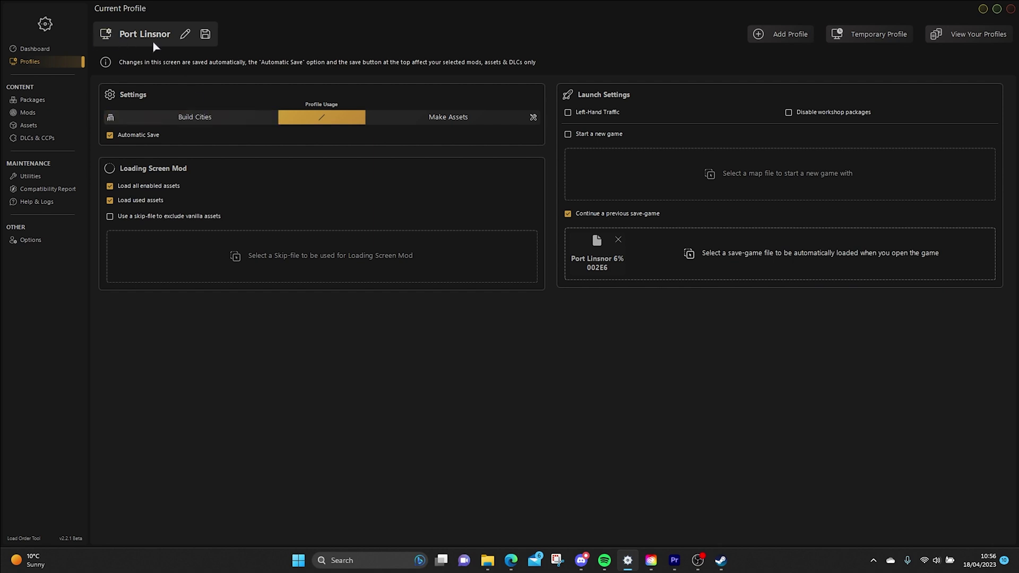
# Switch the Port Linsnor profile usage toggle to Build Cities.
pyautogui.click(180, 119)
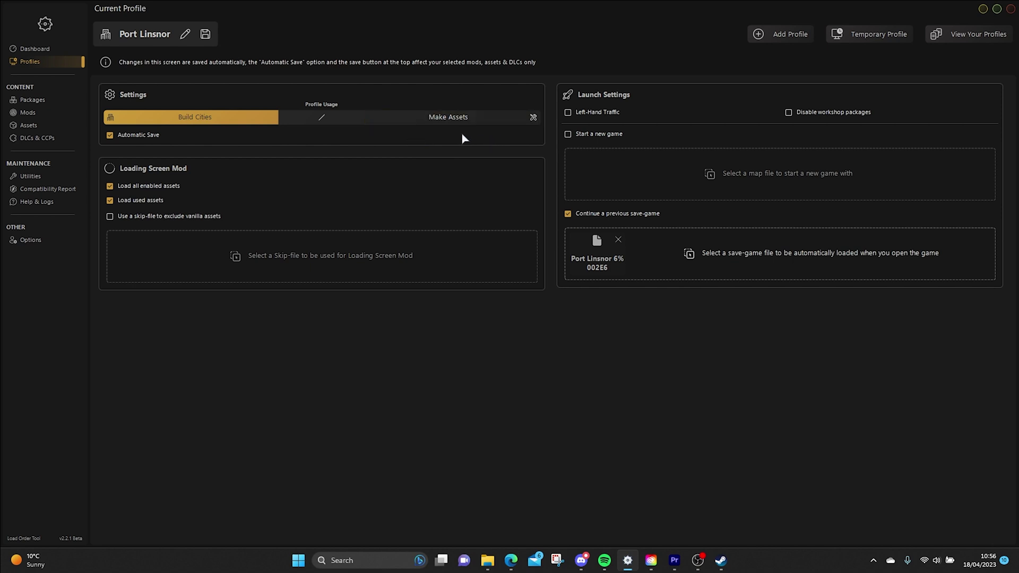
pyautogui.click(330, 126)
pyautogui.click(236, 121)
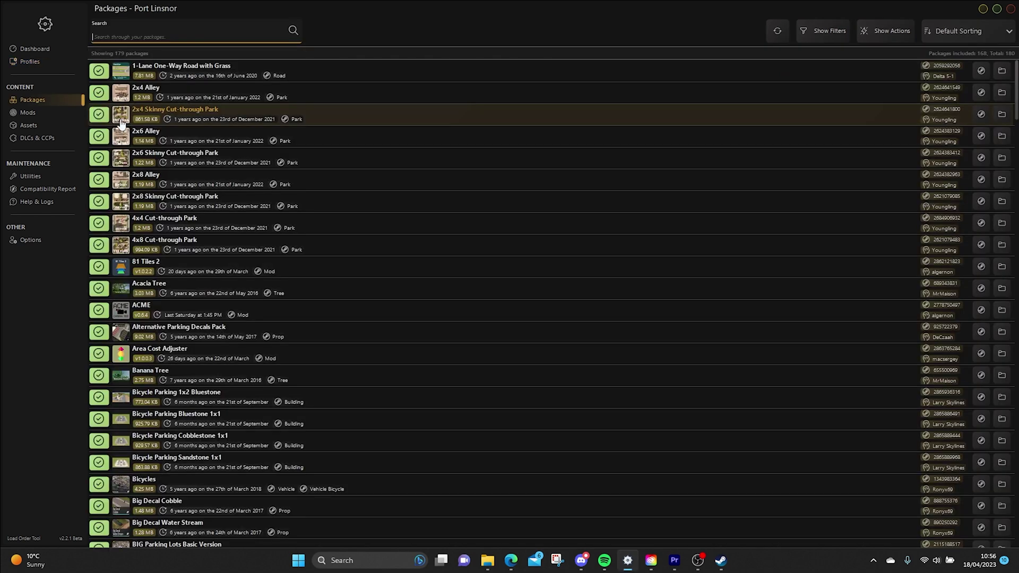
pyautogui.click(35, 114)
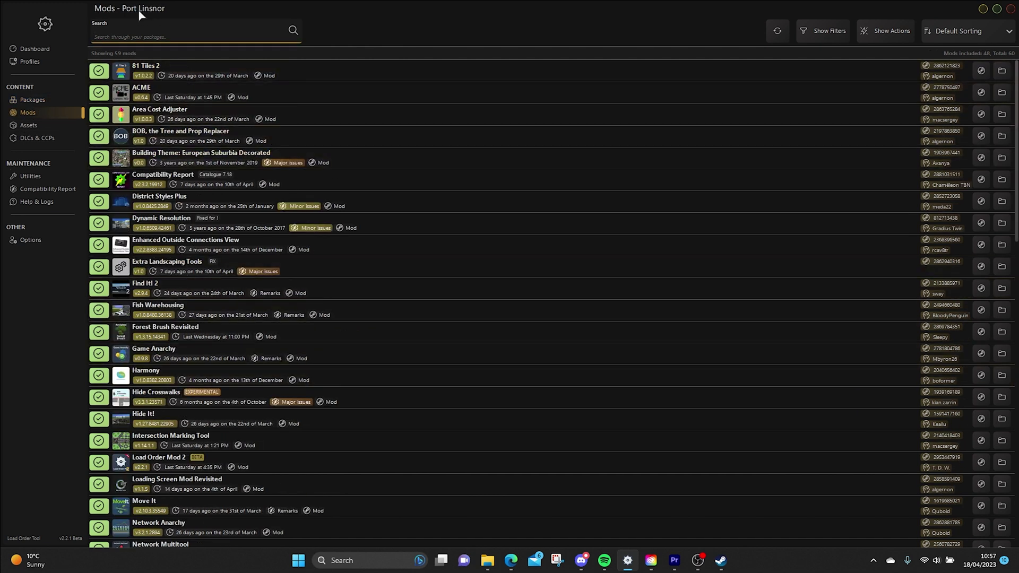
pyautogui.scroll(-10, 142, 311)
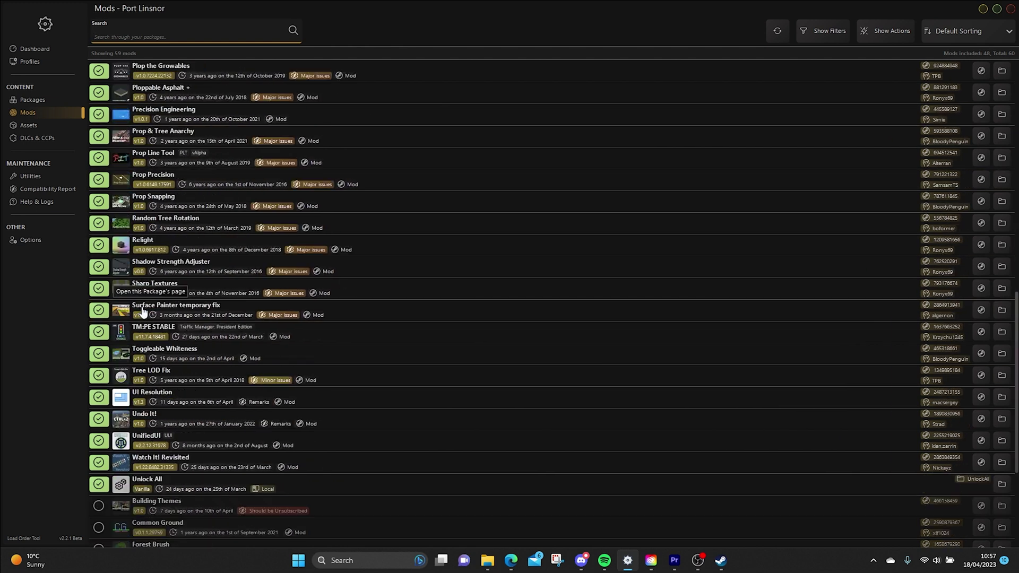
pyautogui.scroll(-3, 142, 312)
pyautogui.scroll(5, 142, 311)
pyautogui.scroll(-5, 142, 311)
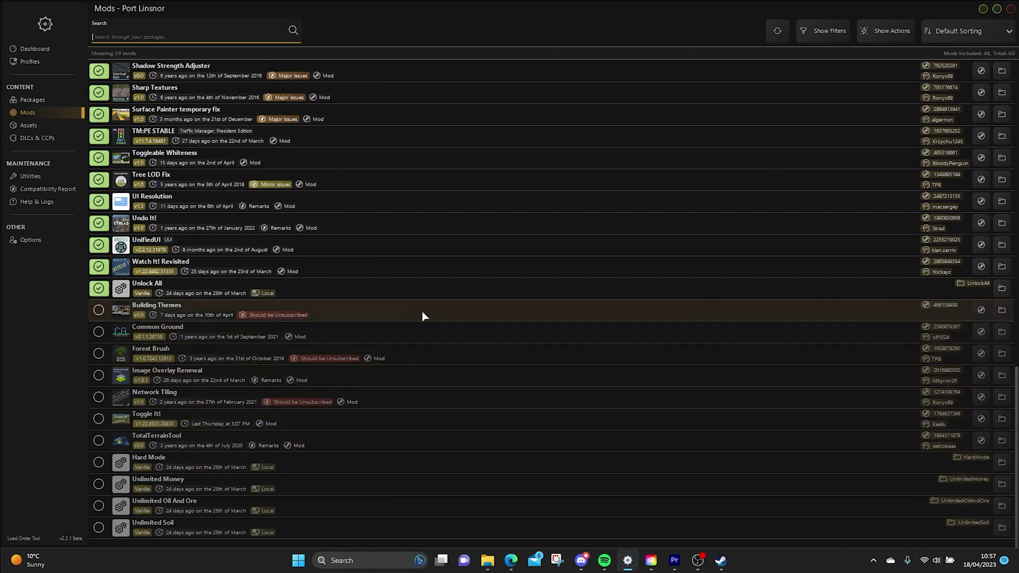
pyautogui.click(28, 125)
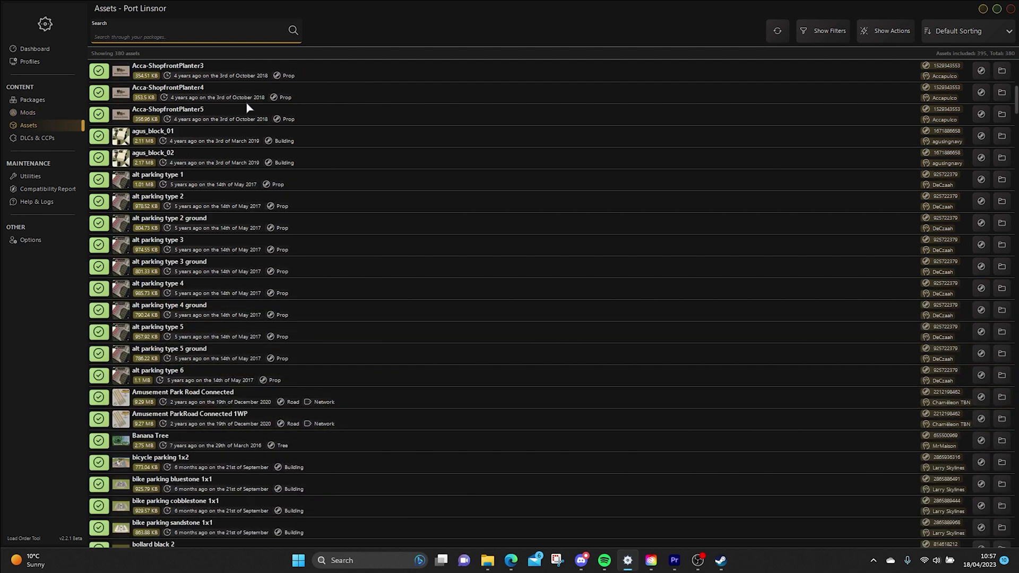
pyautogui.scroll(-10, 246, 108)
pyautogui.scroll(3, 246, 106)
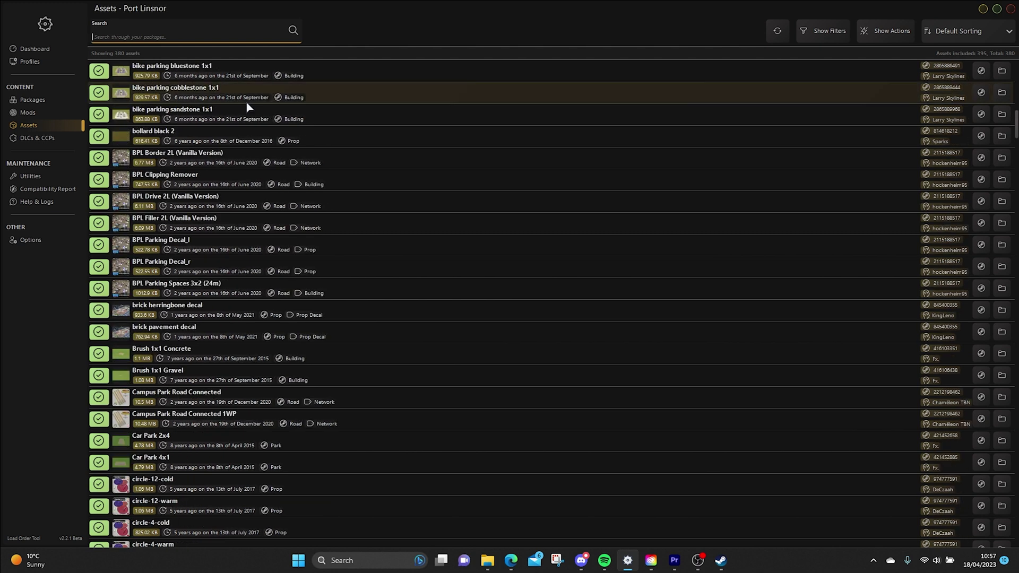
pyautogui.click(64, 138)
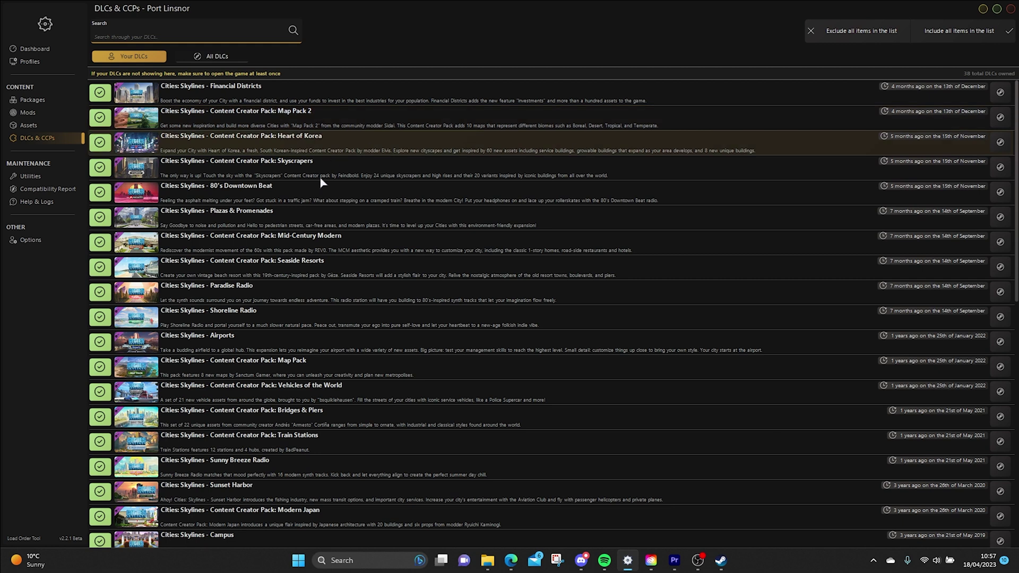
pyautogui.scroll(-4, 320, 424)
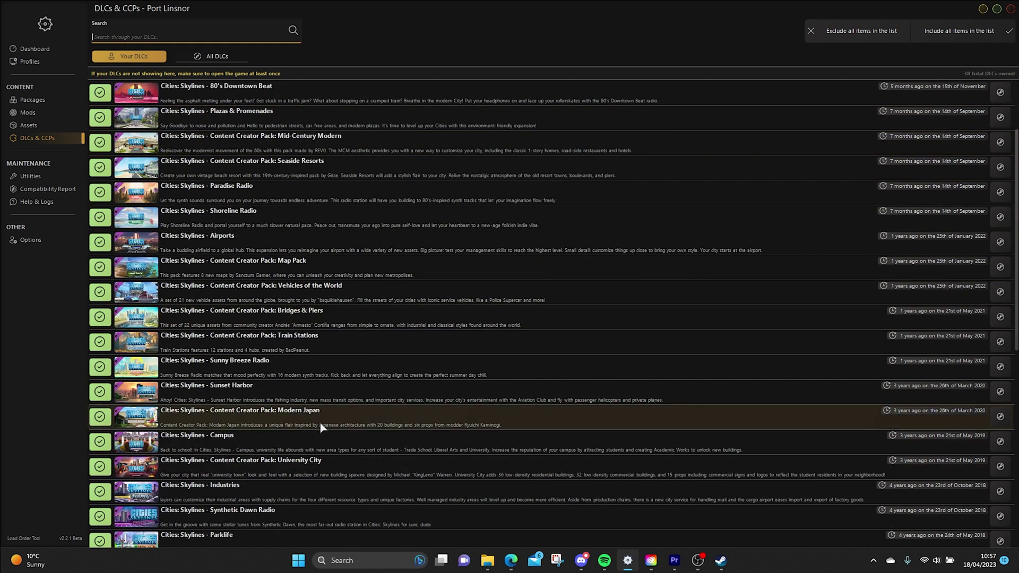
pyautogui.scroll(4, 321, 420)
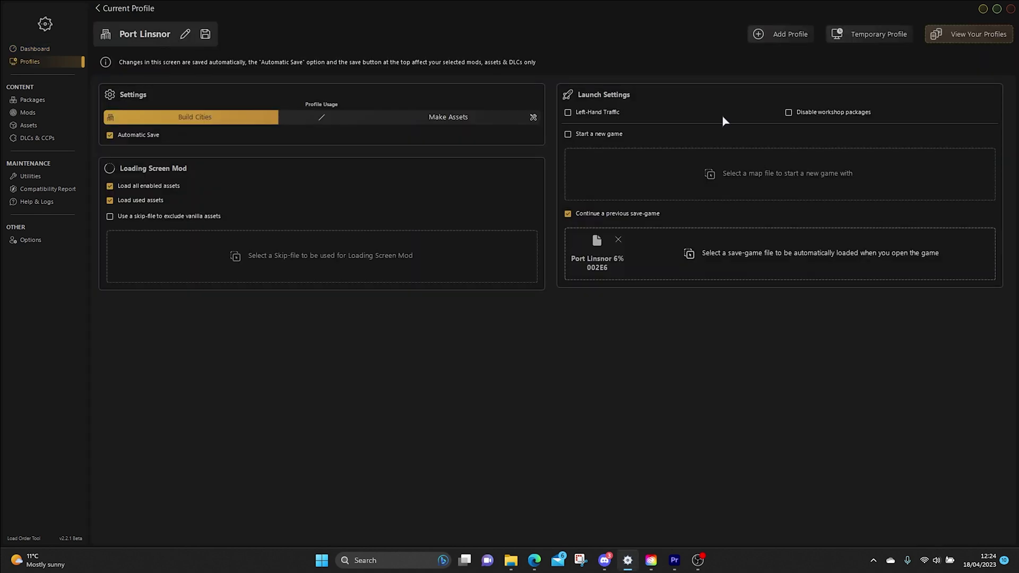
# Start a new profile with Add Profile on the Current Profile page.
pyautogui.click(787, 36)
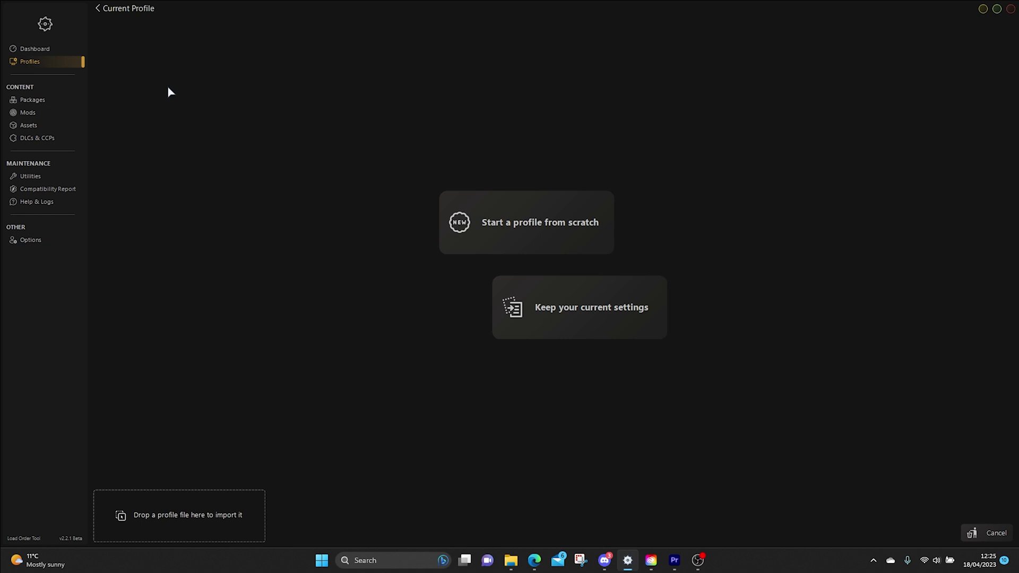
# Create a blank 'New City' profile set to Build Cities and open its mods list.
pyautogui.click(563, 229)
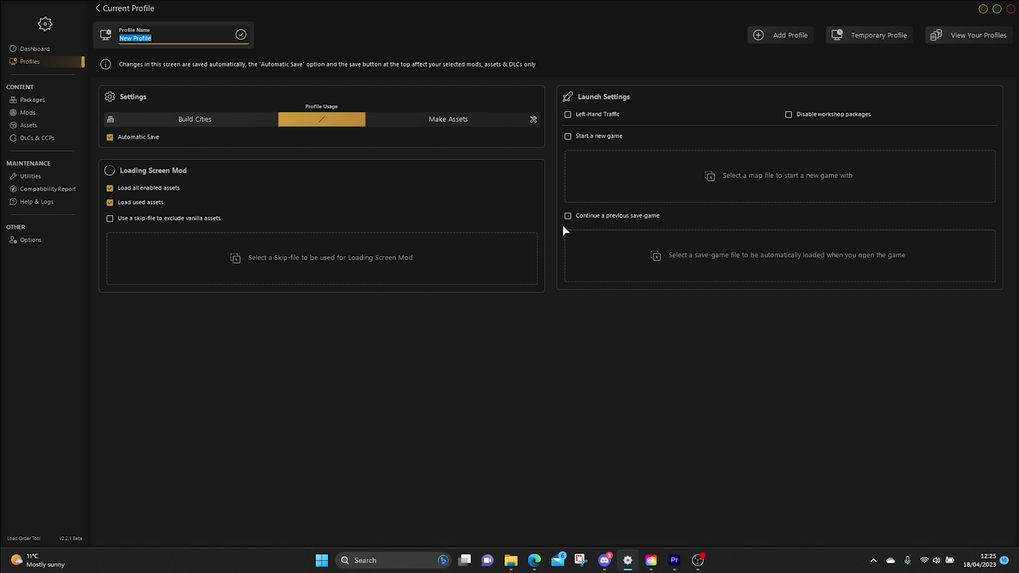
pyautogui.write('New City')
pyautogui.click(208, 122)
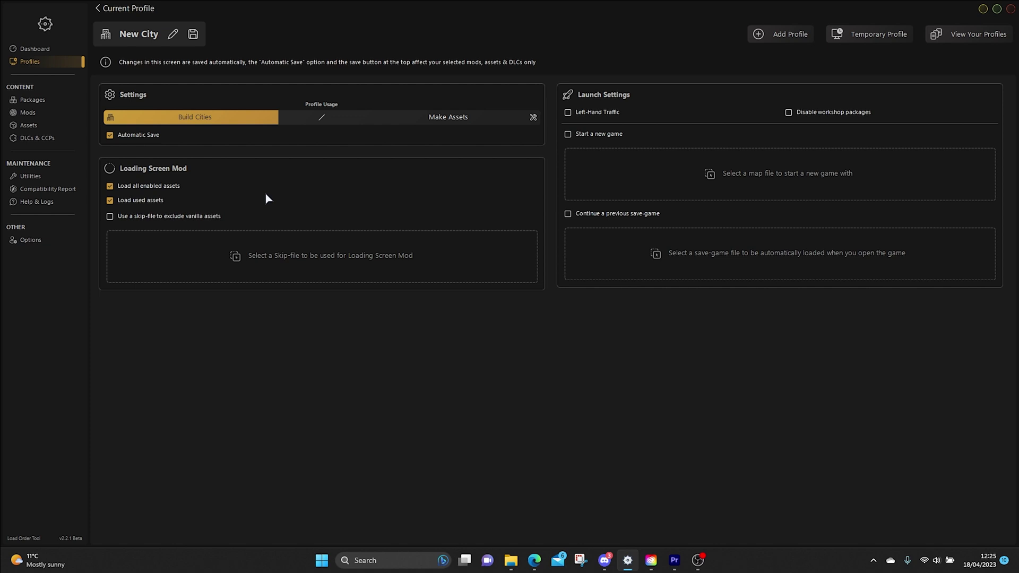
pyautogui.click(43, 116)
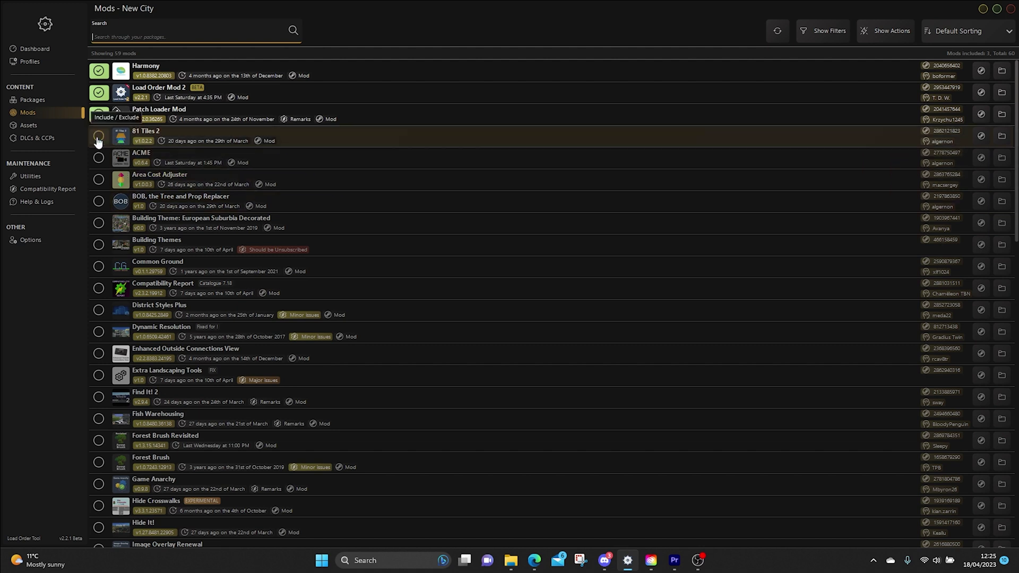
# Include 81 Tiles 2, BOB, Compatibility Report, Forest Brush Revisited and Game Anarchy.
pyautogui.click(98, 140)
pyautogui.click(98, 201)
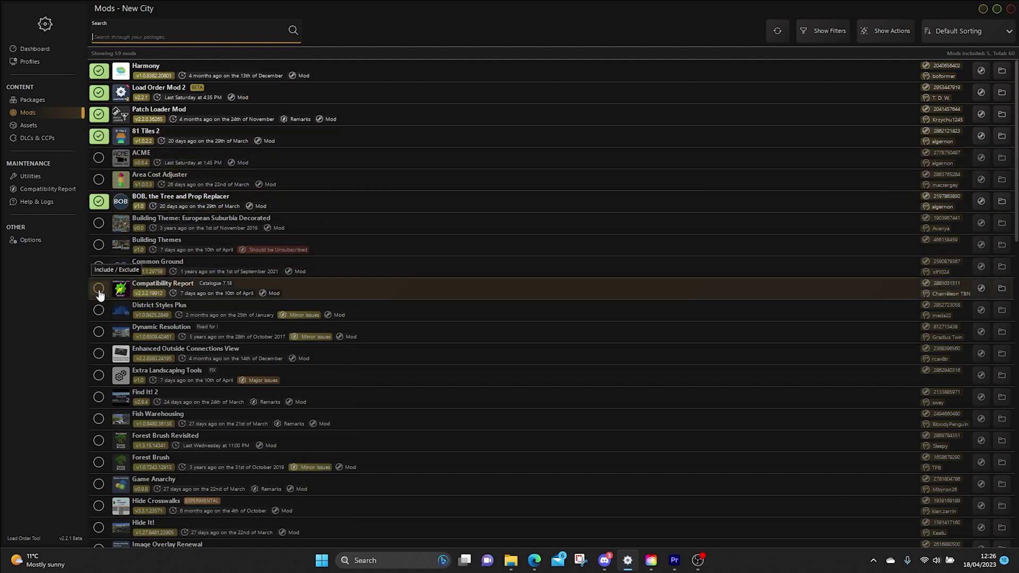
pyautogui.click(98, 288)
pyautogui.scroll(-2, 98, 298)
pyautogui.click(98, 310)
pyautogui.click(98, 353)
# Include Move It, Intersection Marking Tool, Loading Screen Mod Revisited, Network Anarchy, Network Multitool and Node Controller Renewal.
pyautogui.scroll(-2, 98, 318)
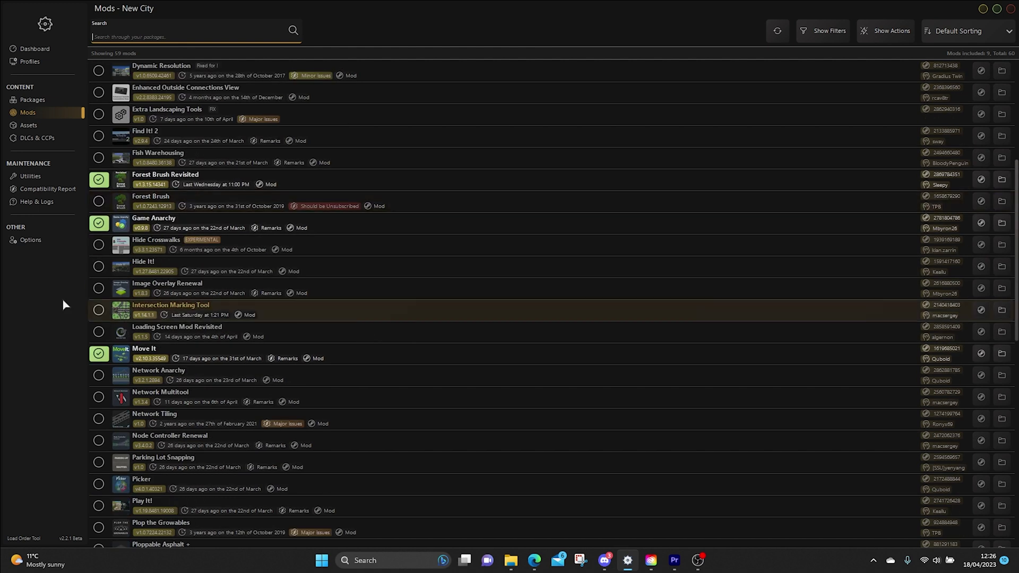
pyautogui.click(99, 310)
pyautogui.click(98, 332)
pyautogui.click(99, 353)
pyautogui.click(98, 375)
pyautogui.click(98, 397)
pyautogui.scroll(-2, 416, 348)
pyautogui.click(425, 310)
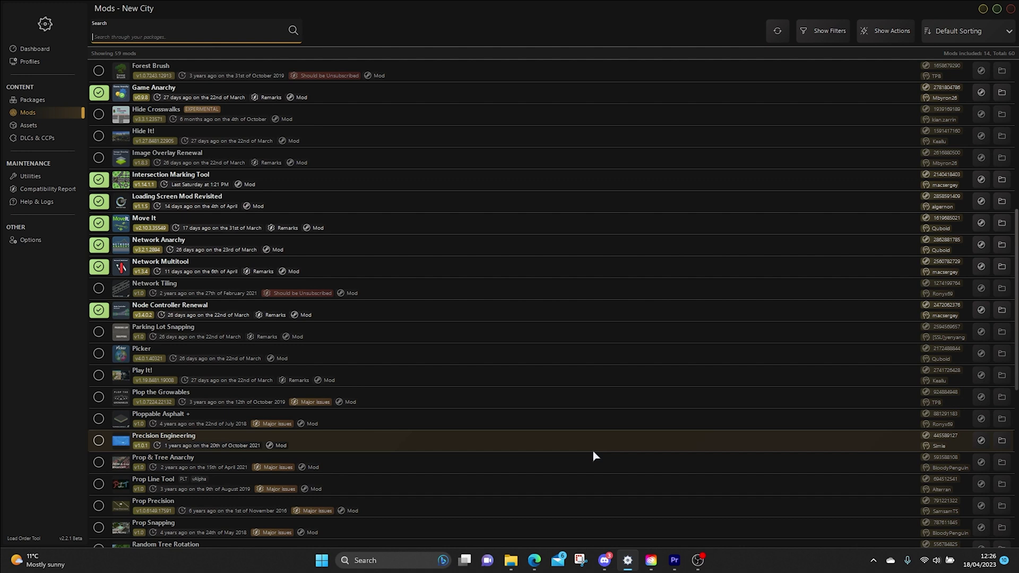
pyautogui.scroll(6, 595, 456)
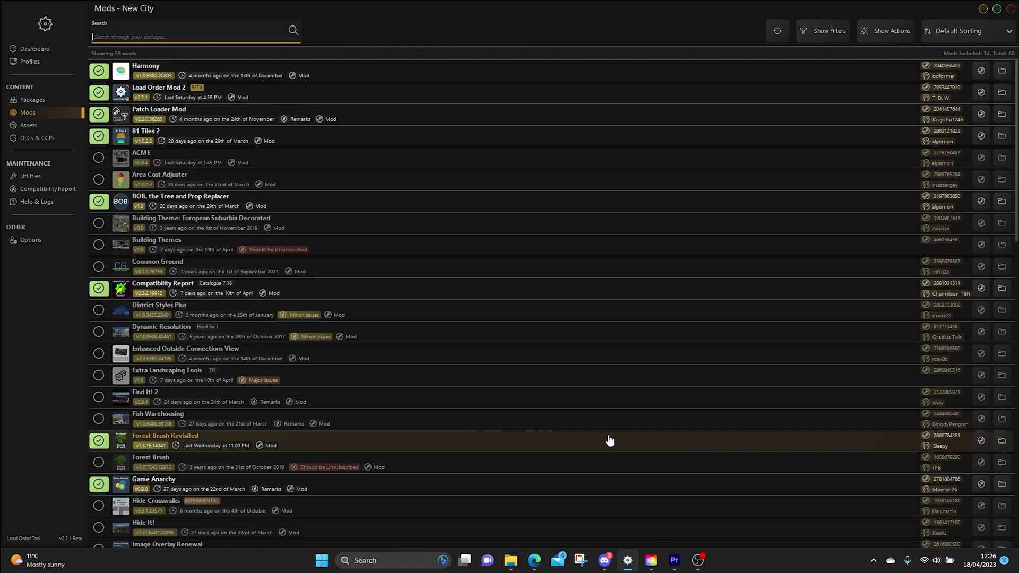
# Look through the New City profile's assets list.
pyautogui.click(33, 126)
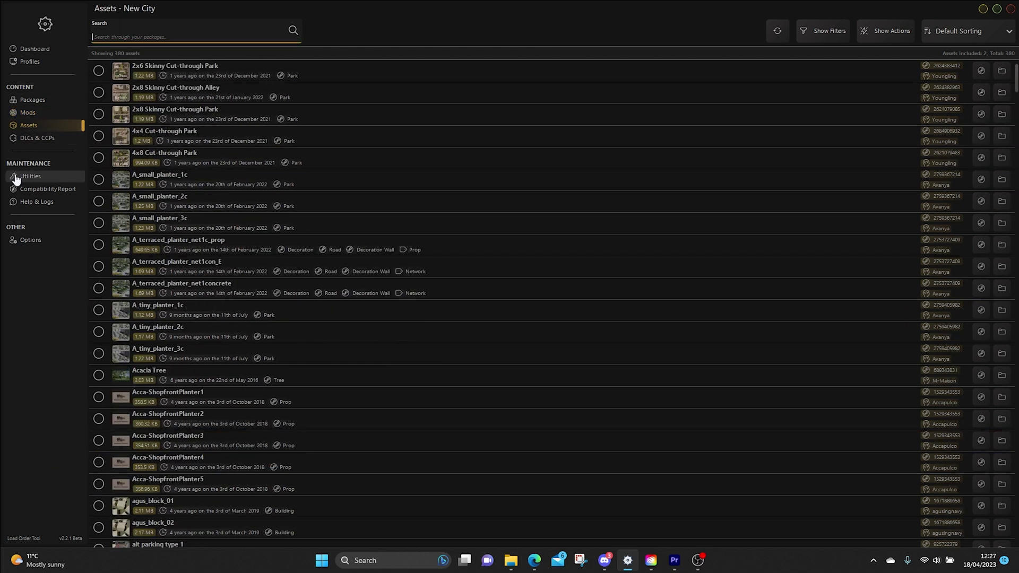
pyautogui.scroll(-1, 552, 173)
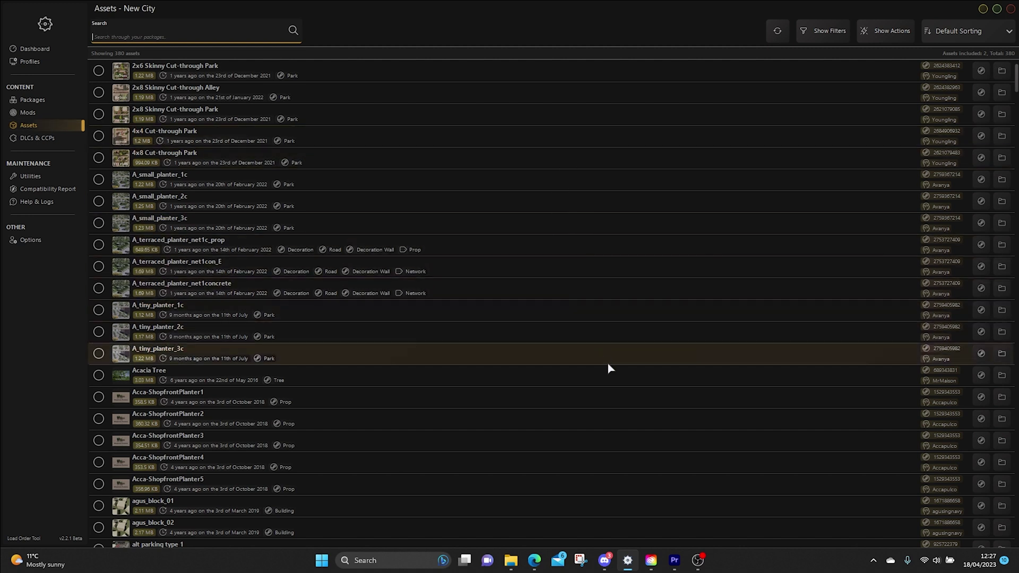
pyautogui.scroll(-4, 609, 376)
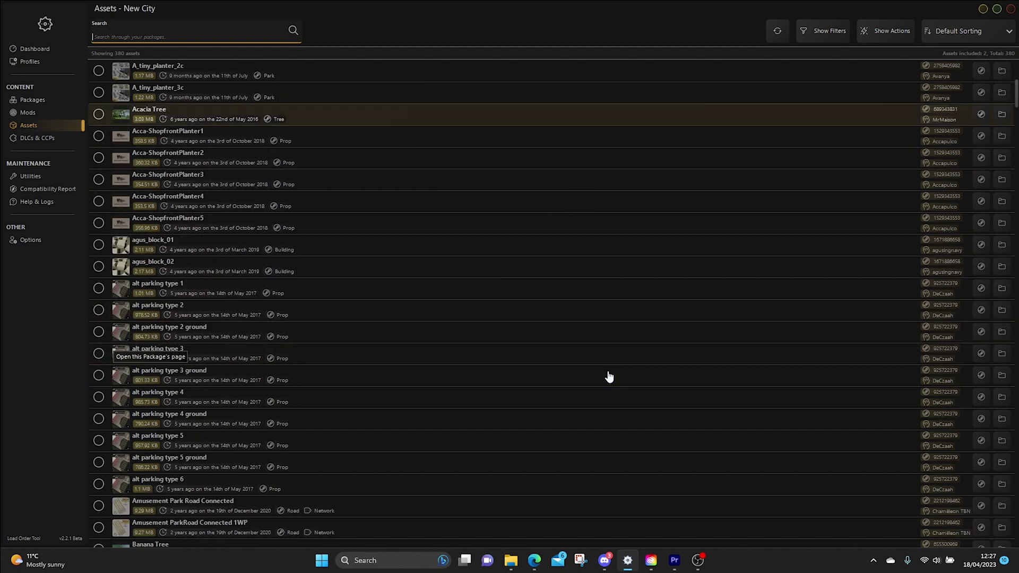
pyautogui.scroll(-3, 609, 376)
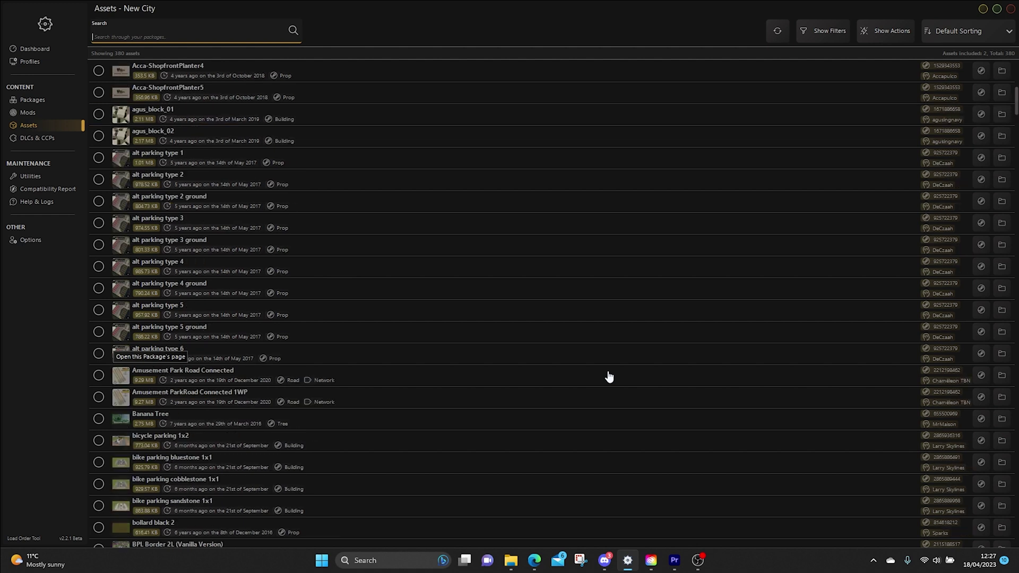
pyautogui.scroll(8, 608, 375)
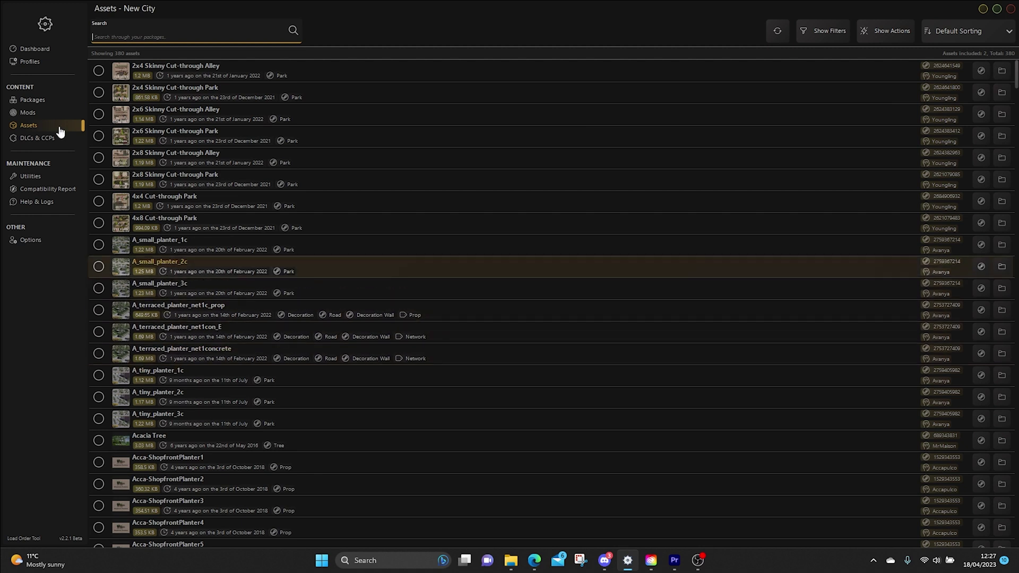
# Filter the full packages list to show only packages tagged Prop.
pyautogui.click(42, 103)
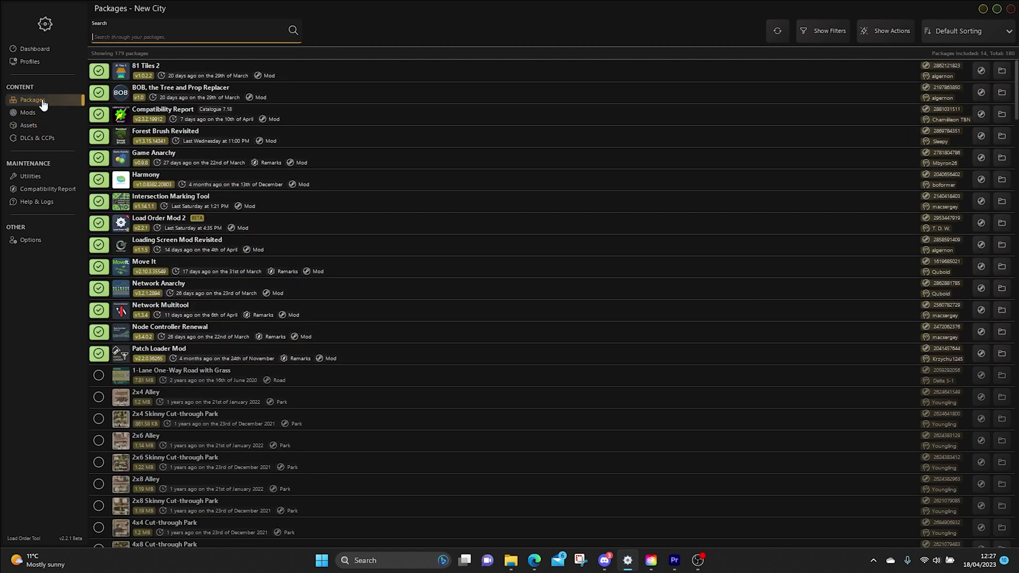
pyautogui.click(825, 36)
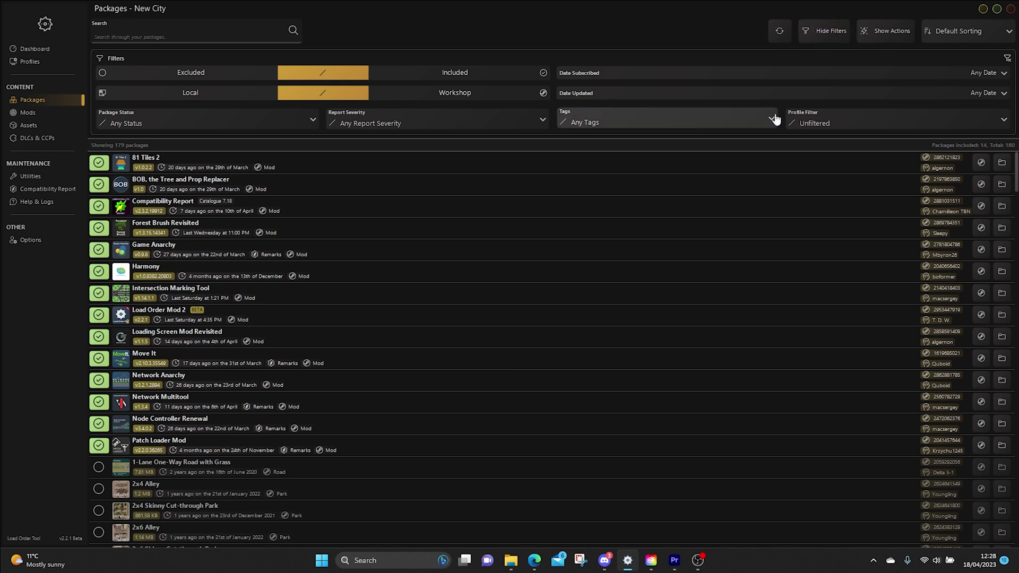
pyautogui.click(776, 119)
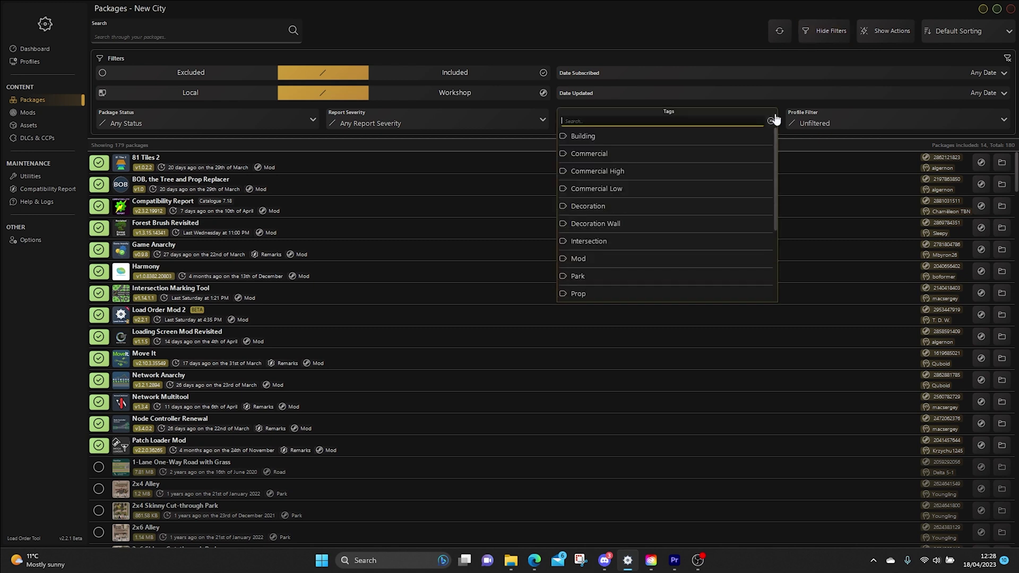
pyautogui.click(649, 295)
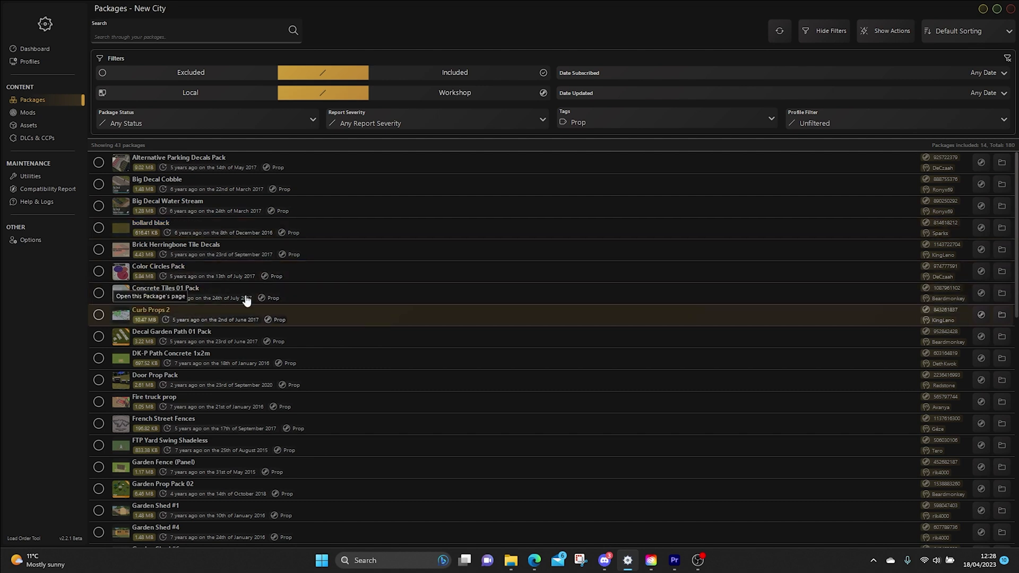
# Include Decal Garden Path 01, Concrete Tiles 01, Garden Fence, Garden Prop Pack 02, Palm Planters, Planter España and Random vanilla car props.
pyautogui.click(99, 336)
pyautogui.click(98, 293)
pyautogui.click(98, 468)
pyautogui.scroll(-3, 98, 467)
pyautogui.click(98, 293)
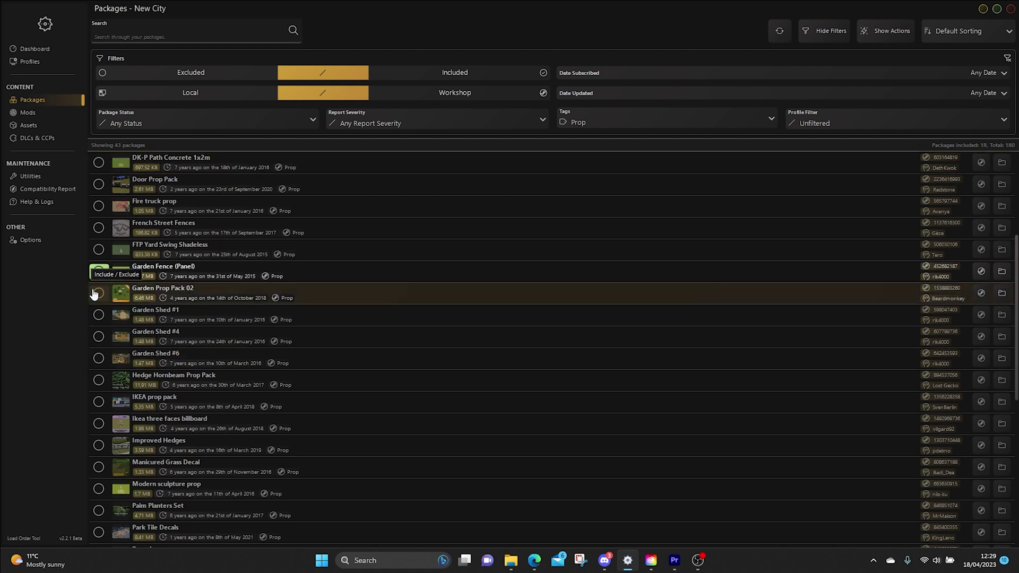
pyautogui.click(98, 510)
pyautogui.scroll(-3, 100, 385)
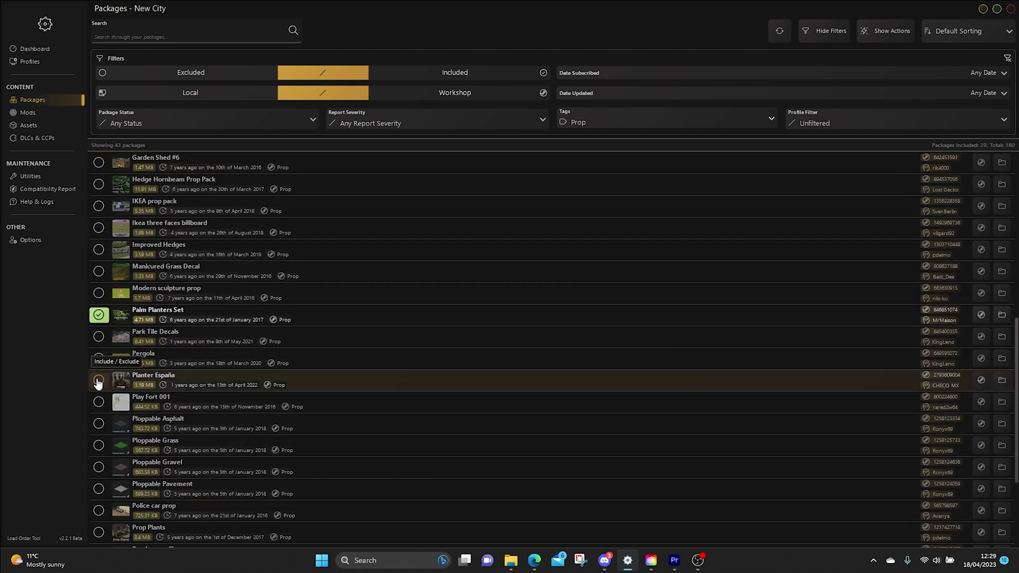
pyautogui.click(99, 378)
pyautogui.scroll(-2, 111, 419)
pyautogui.click(99, 402)
pyautogui.scroll(8, 785, 193)
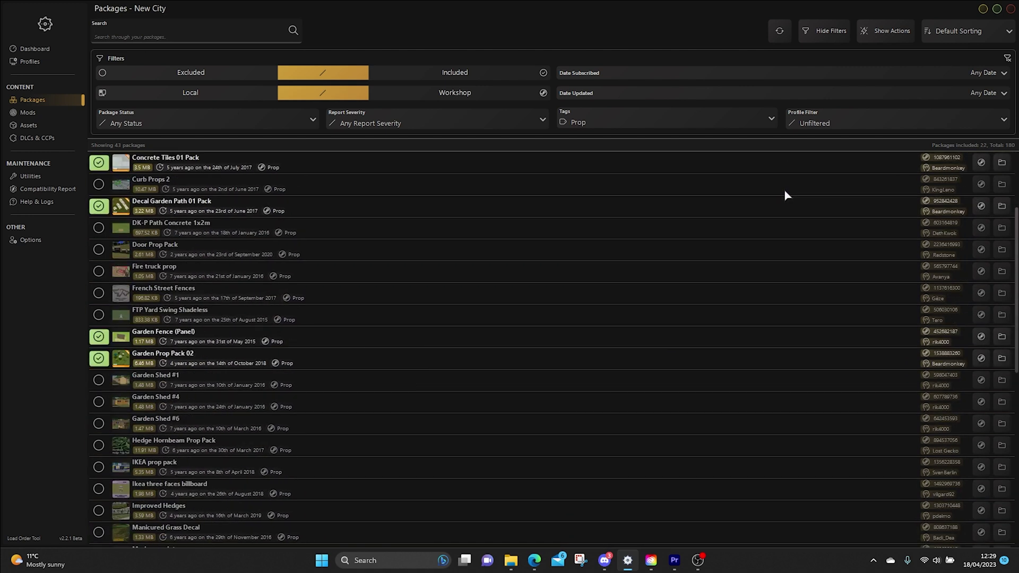
pyautogui.scroll(2, 664, 223)
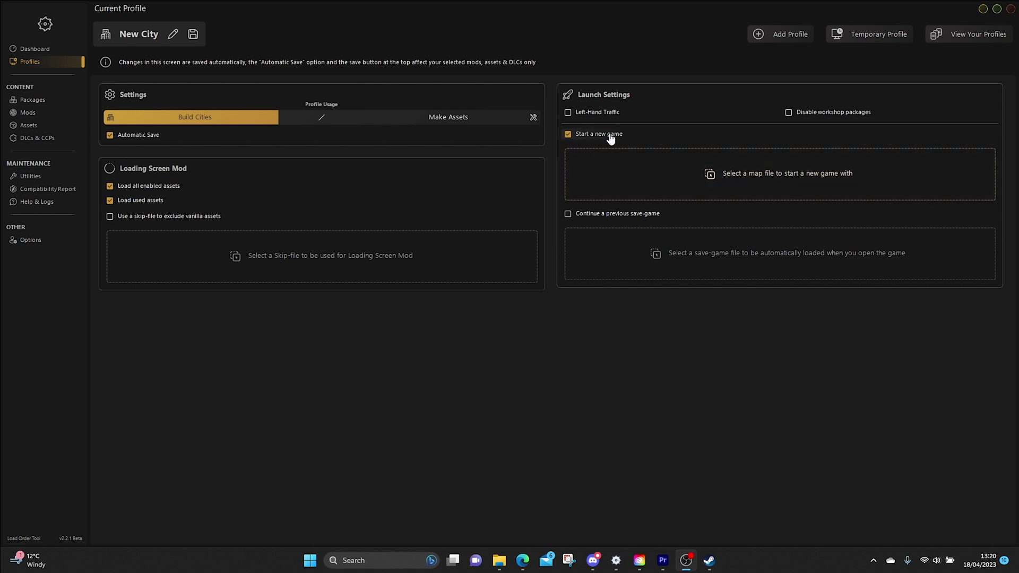
# Browse the map file picker to Steam's Cities_Skylines\Files\Maps folder on the C: drive.
pyautogui.click(774, 182)
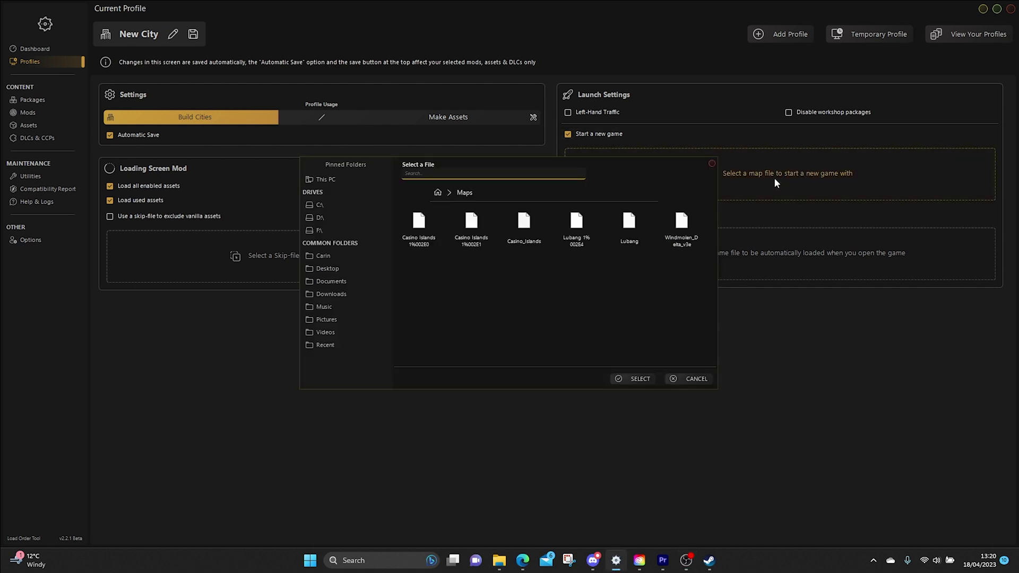
pyautogui.click(340, 210)
pyautogui.doubleClick(471, 223)
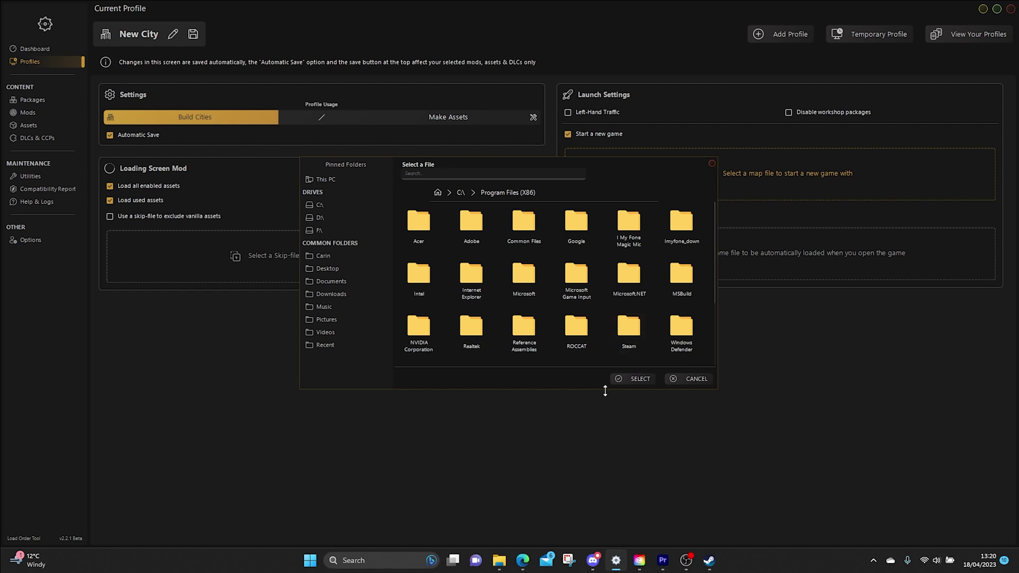
pyautogui.doubleClick(627, 328)
pyautogui.doubleClick(627, 329)
pyautogui.doubleClick(421, 228)
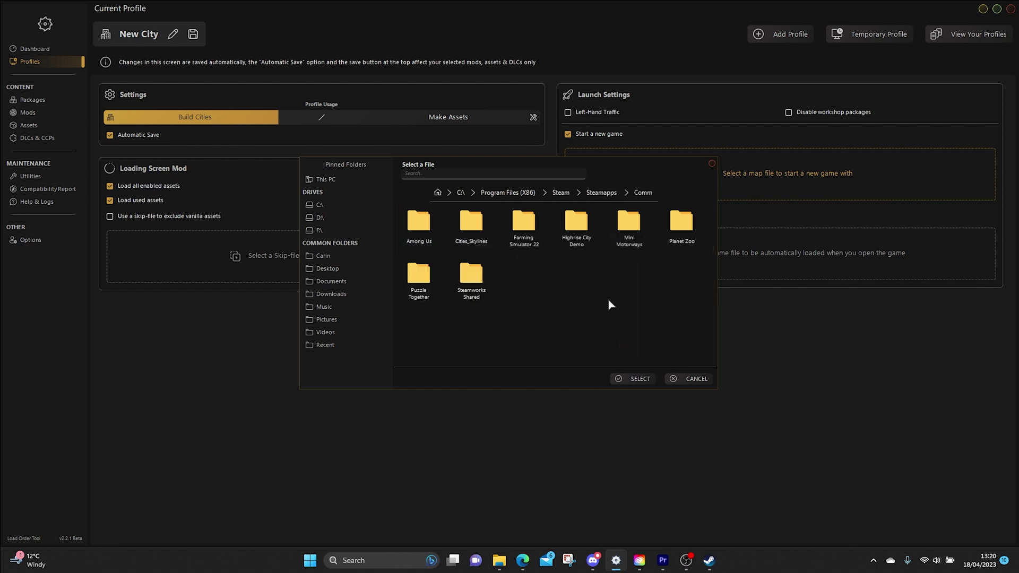
pyautogui.doubleClick(587, 252)
pyautogui.doubleClick(576, 222)
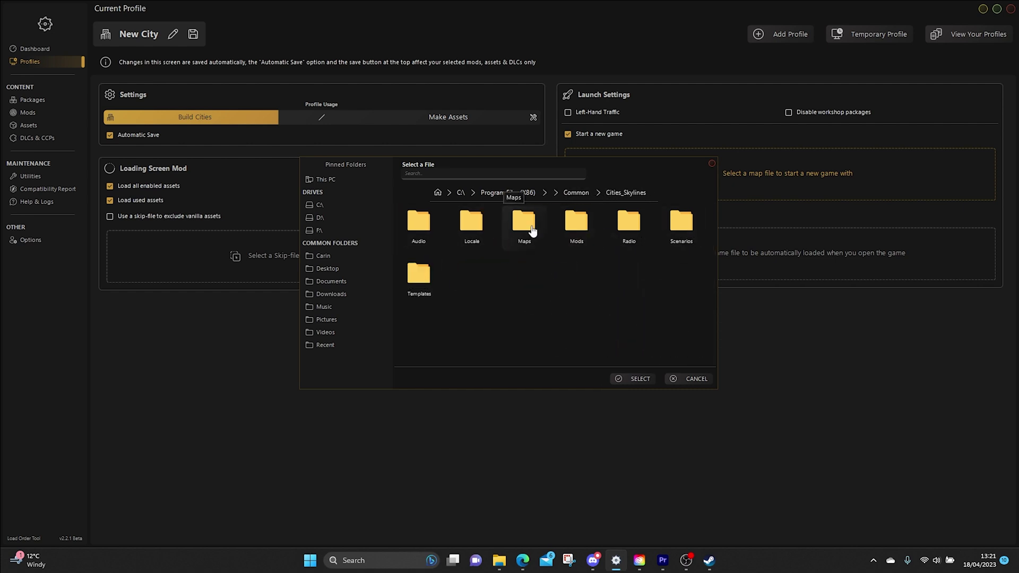
pyautogui.doubleClick(524, 222)
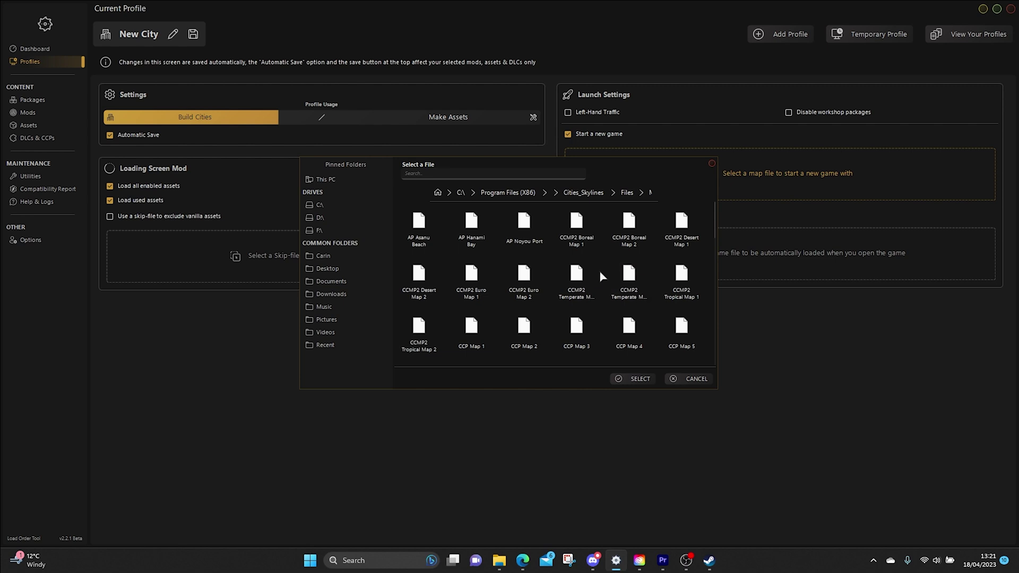
# Select DN Fisher Enclave as the new-game map.
pyautogui.scroll(-1, 596, 277)
pyautogui.scroll(-3, 597, 277)
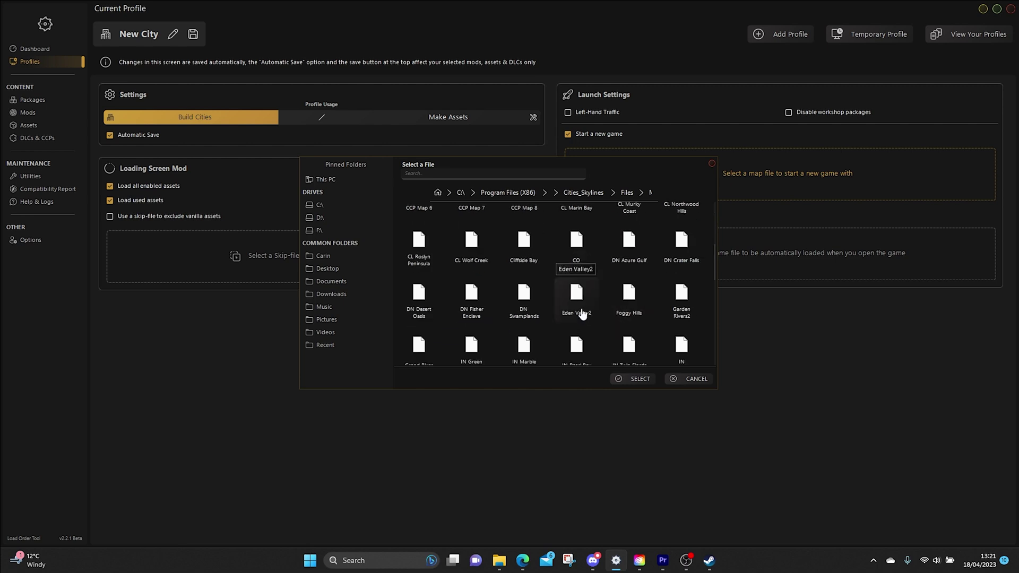
pyautogui.click(481, 297)
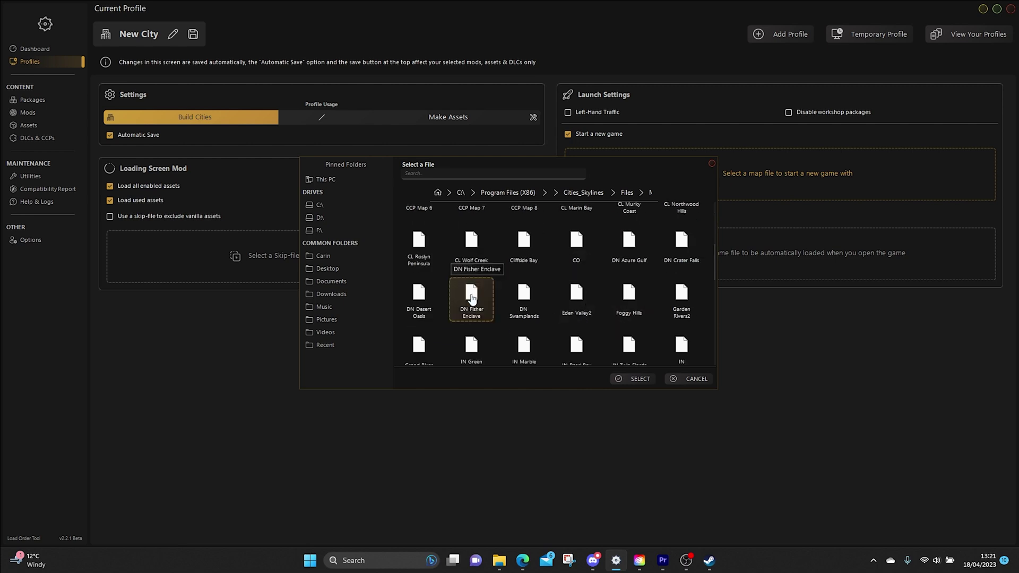
pyautogui.click(639, 380)
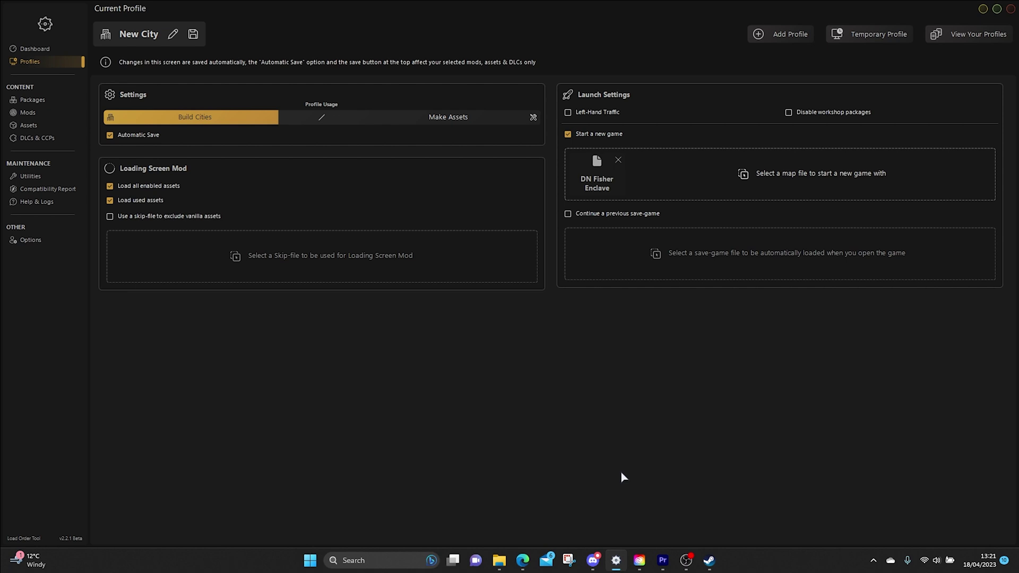
# Launch Cities: Skylines from the Dashboard using the New City profile.
pyautogui.click(50, 50)
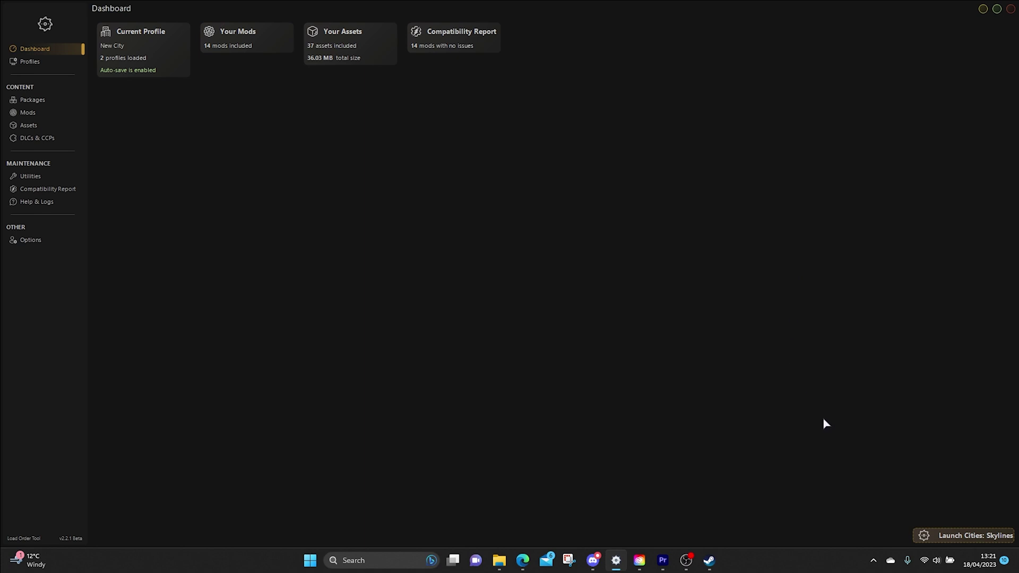
pyautogui.click(967, 537)
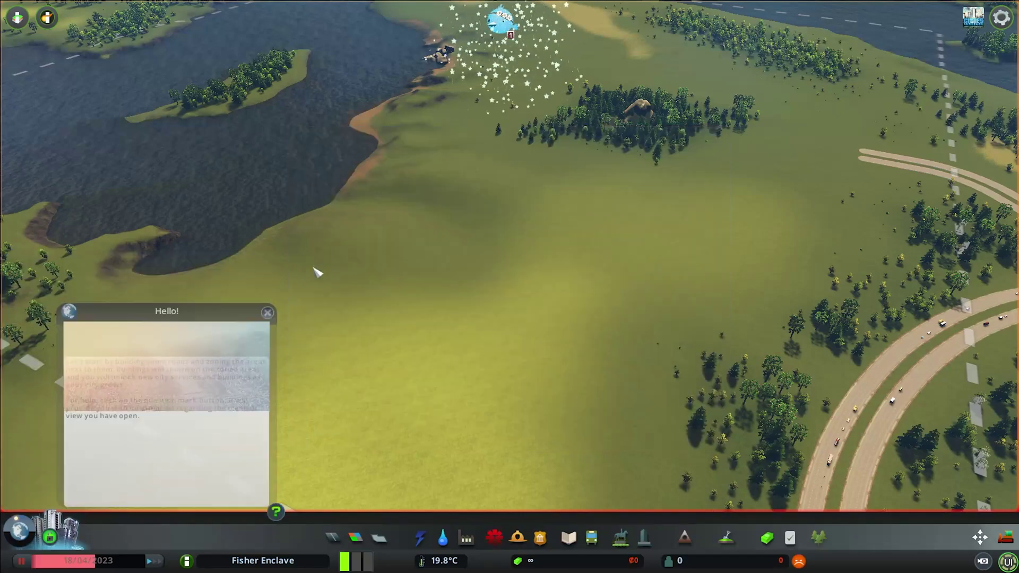
# Rotate and zoom the camera around Fisher Enclave's hillside, highway bridge and meadow.
pyautogui.press('e')
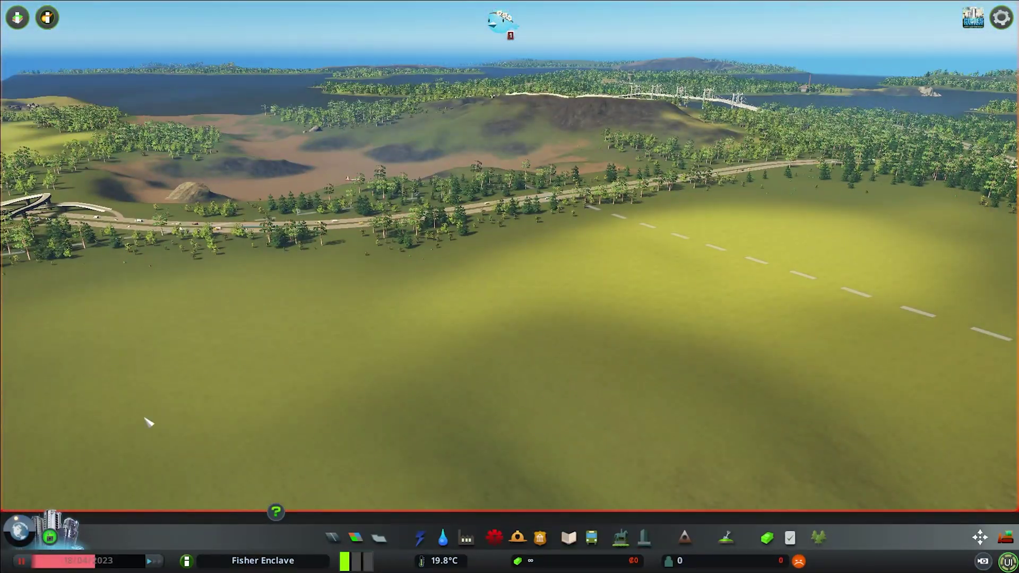
pyautogui.press('e')
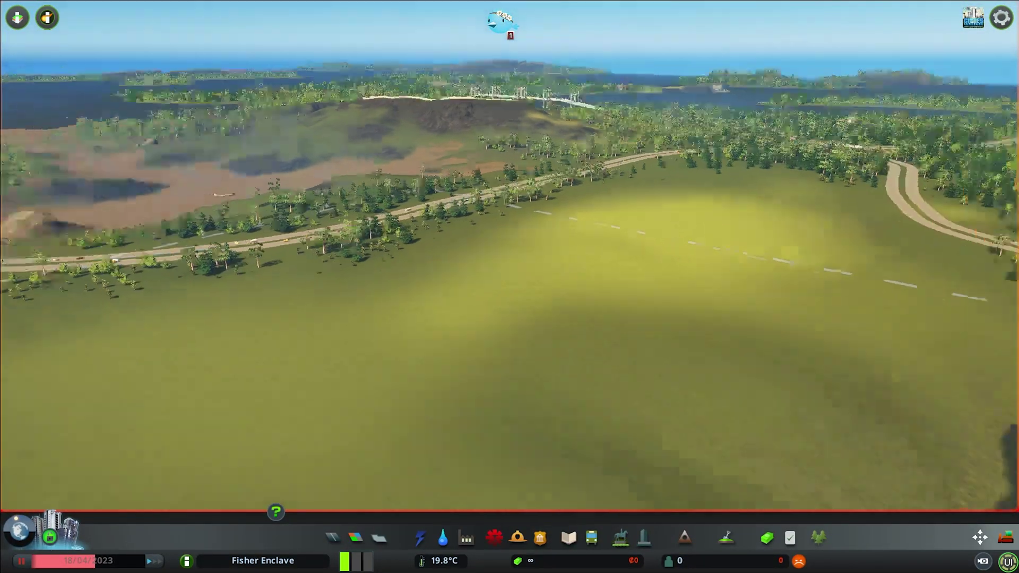
pyautogui.scroll(-5, 515, 290)
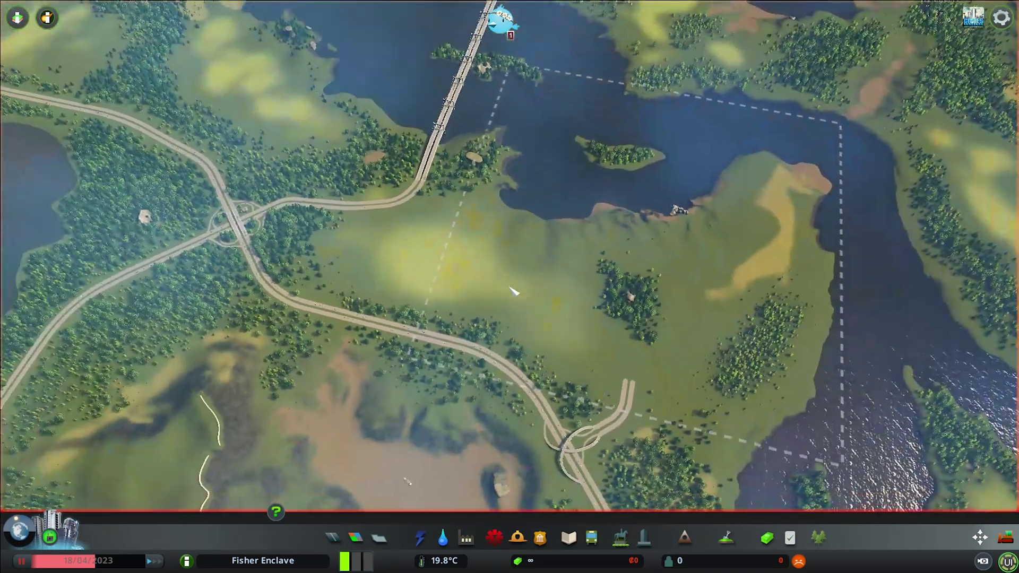
pyautogui.scroll(5, 535, 285)
pyautogui.press('e')
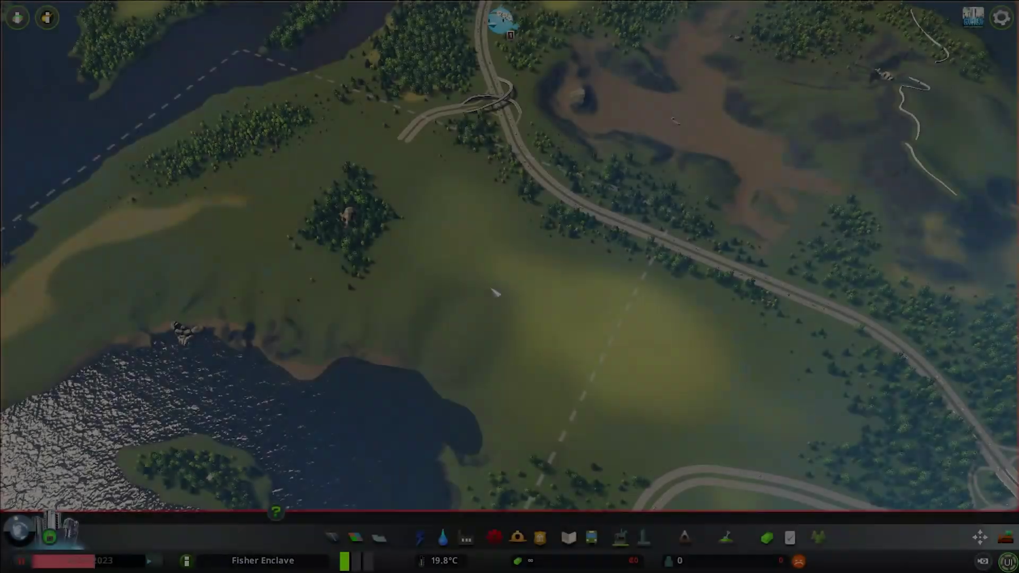
pyautogui.scroll(-2, 514, 291)
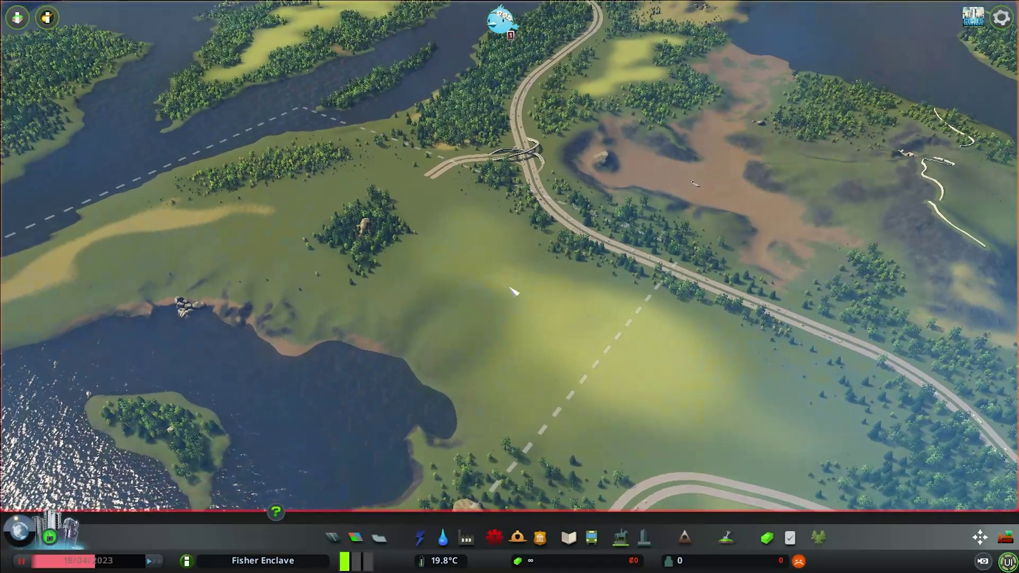